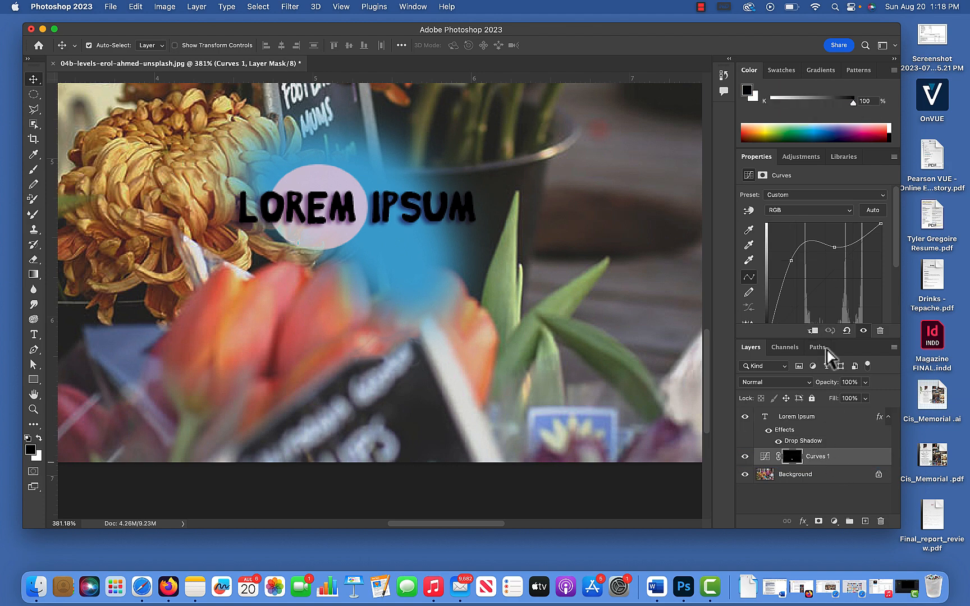
# Step: Pull the upper point of the Curves 1 curve down toward the highlights and clip the adjustment to the Background layer
pyautogui.moveTo(830, 246); pyautogui.dragTo(853, 283)
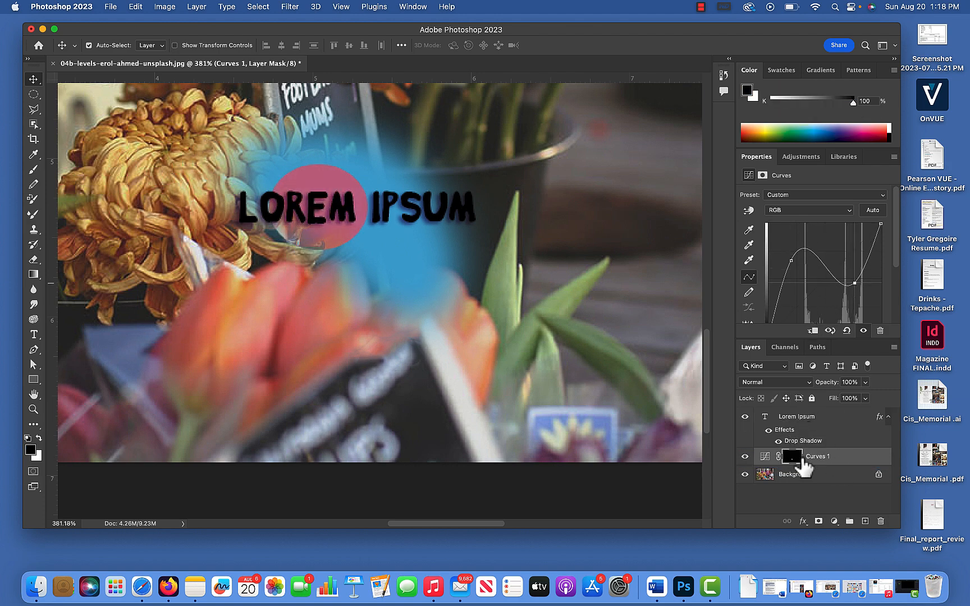
pyautogui.keyDown('alt'); pyautogui.click(773, 461); pyautogui.keyUp('alt')
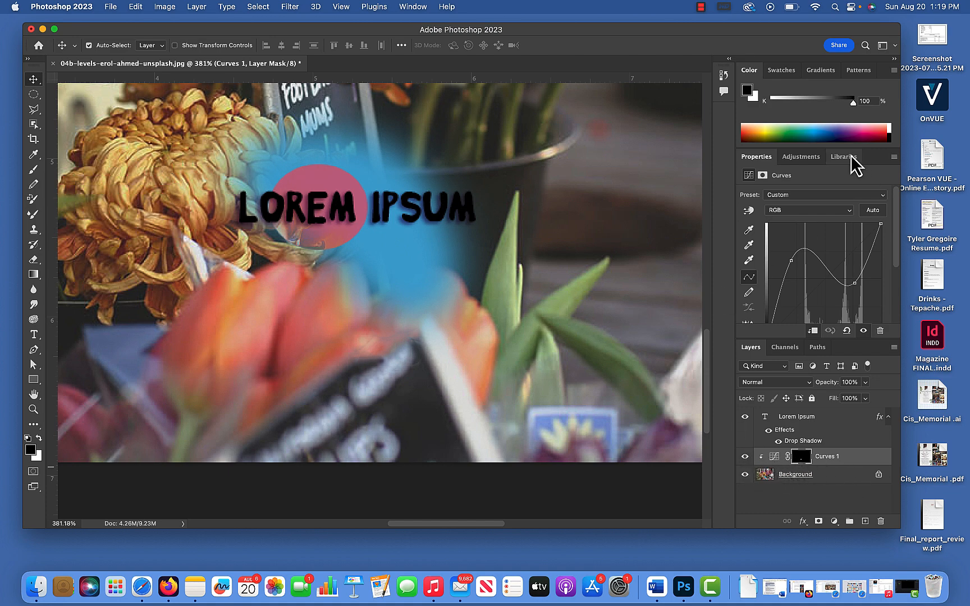
# Step: Draw a linear black-to-white gradient horizontally across the Curves 1 layer mask, just above the Lorem Ipsum text
pyautogui.click(801, 158)
pyautogui.click(763, 158)
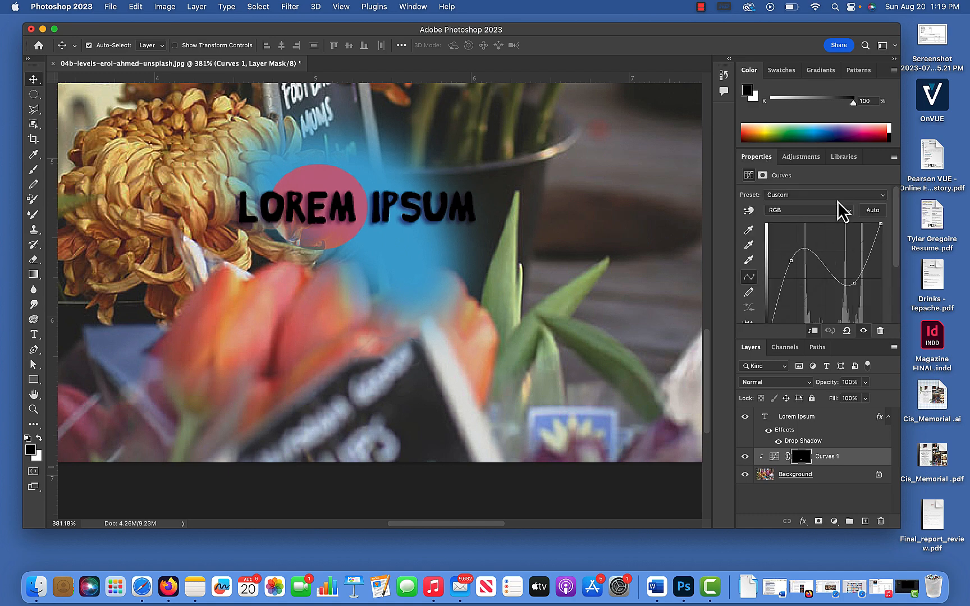
pyautogui.click(781, 70)
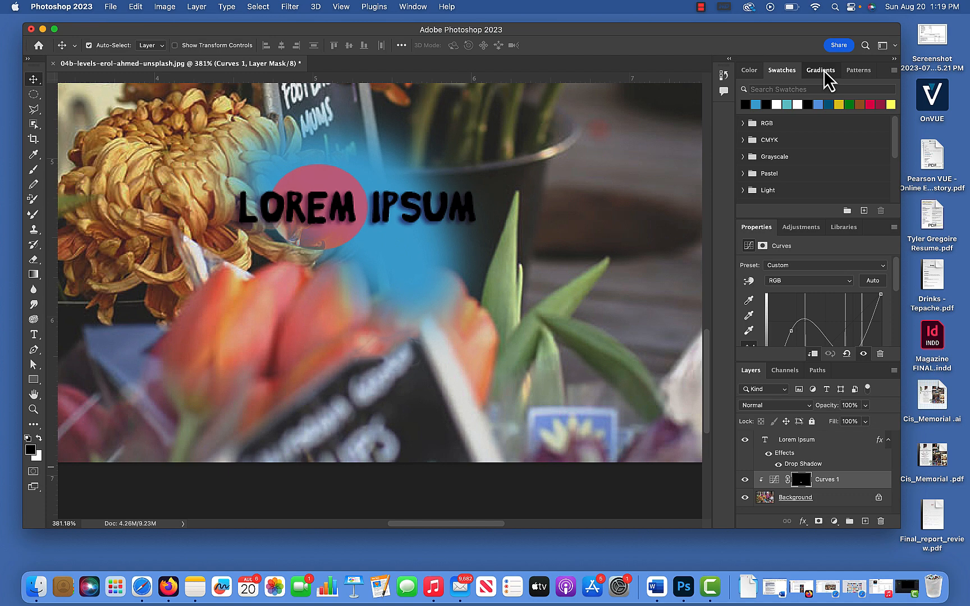
pyautogui.click(822, 70)
pyautogui.click(785, 70)
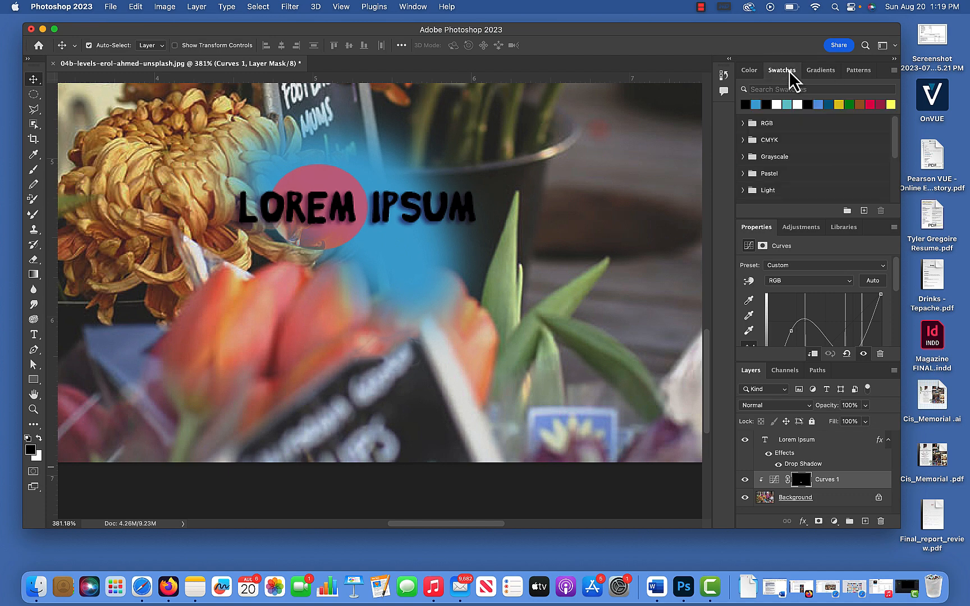
pyautogui.click(821, 71)
pyautogui.click(32, 275)
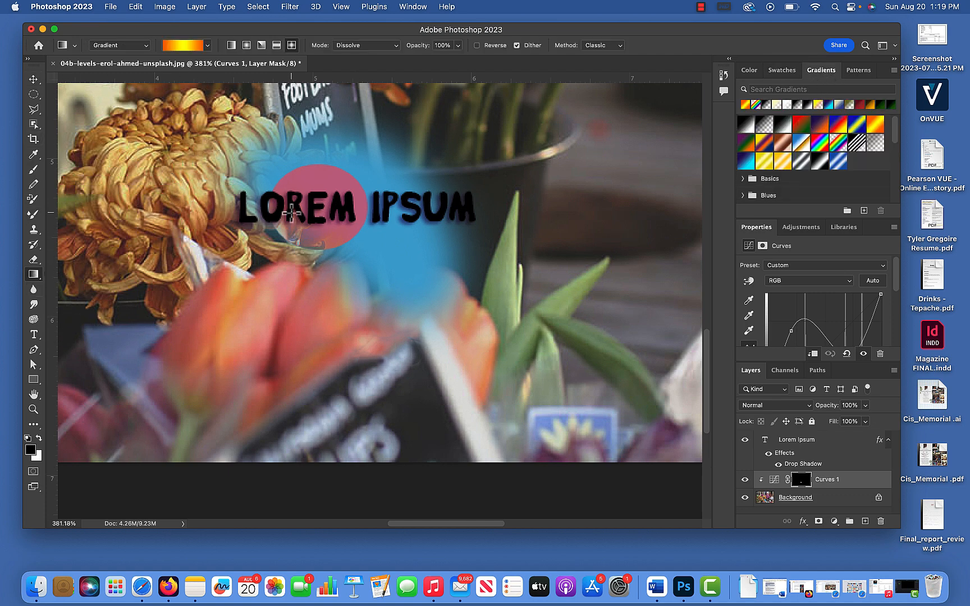
pyautogui.moveTo(214, 151); pyautogui.dragTo(461, 150)
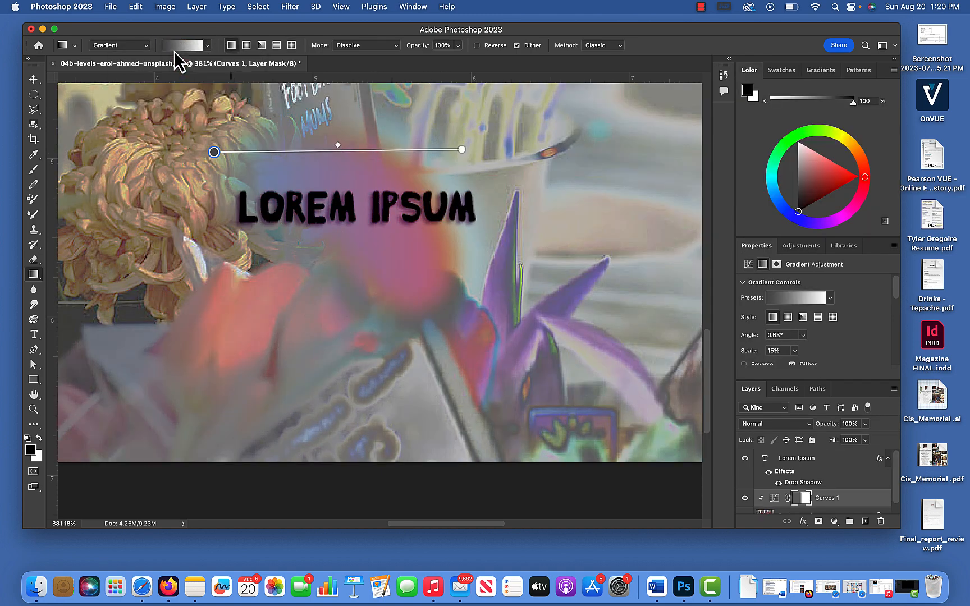
# Step: Delete the Curves 1 adjustment layer
pyautogui.click(174, 50)
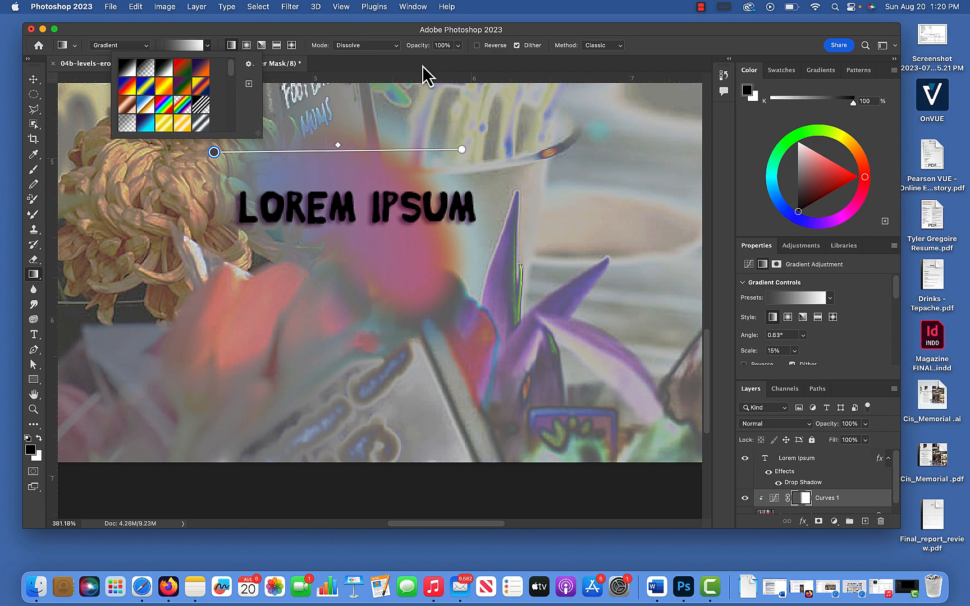
pyautogui.click(724, 7)
pyautogui.click(710, 39)
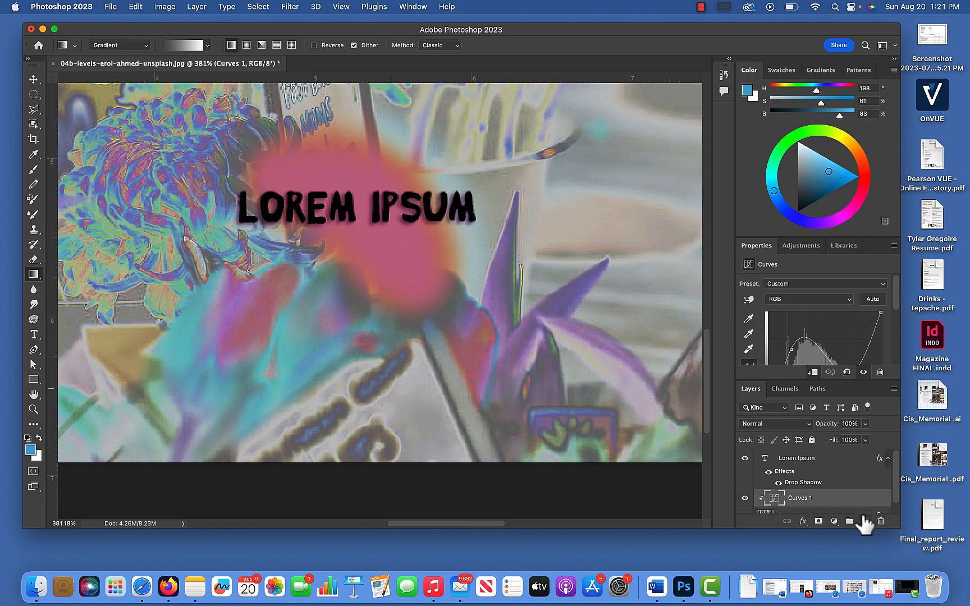
pyautogui.moveTo(856, 508); pyautogui.dragTo(880, 520)
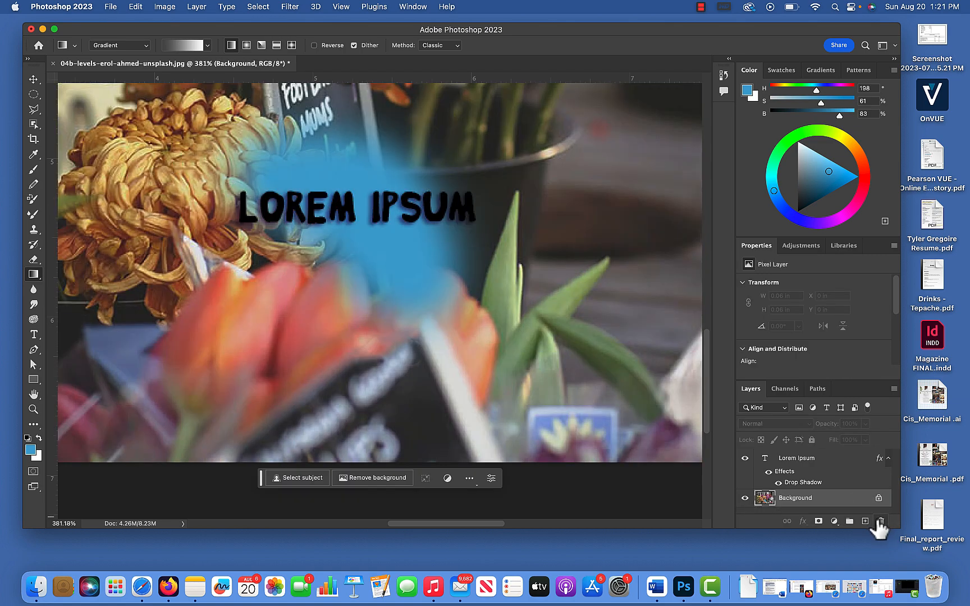
# Step: Draw a linear blue-to-transparent gradient on the empty layer, running from the yellow flower to the green leaves below the text
pyautogui.click(207, 45)
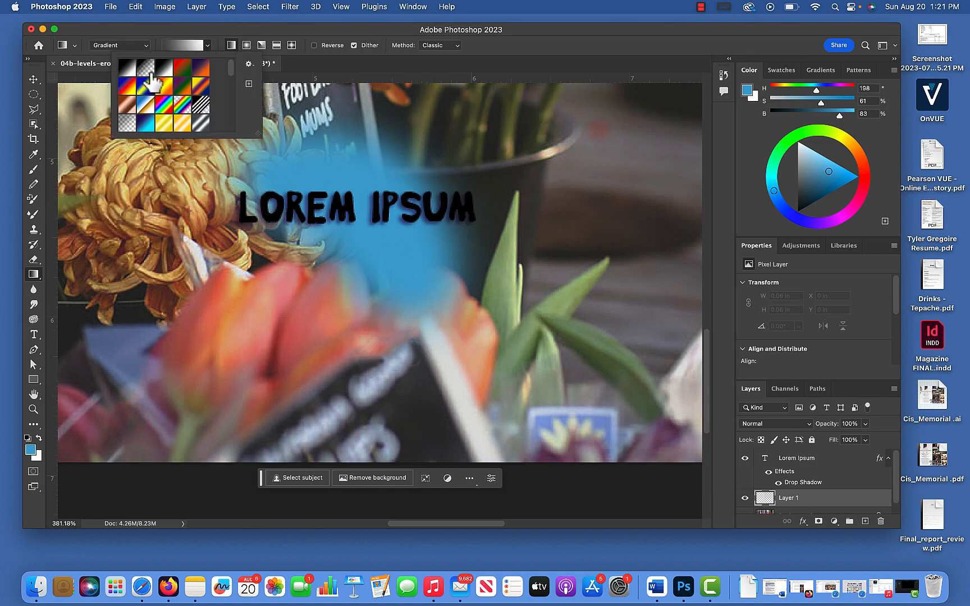
pyautogui.click(150, 72)
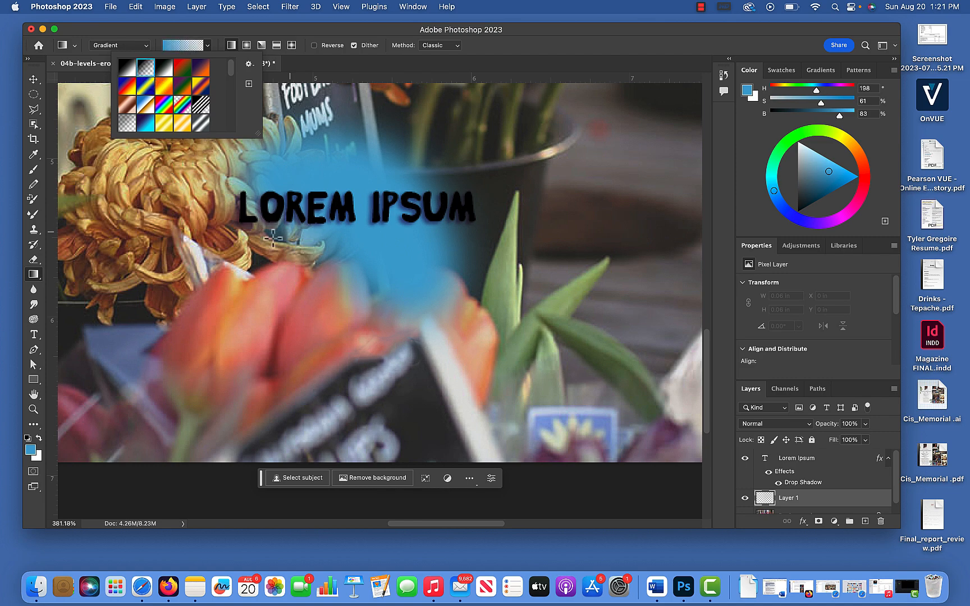
pyautogui.moveTo(182, 251); pyautogui.dragTo(523, 240)
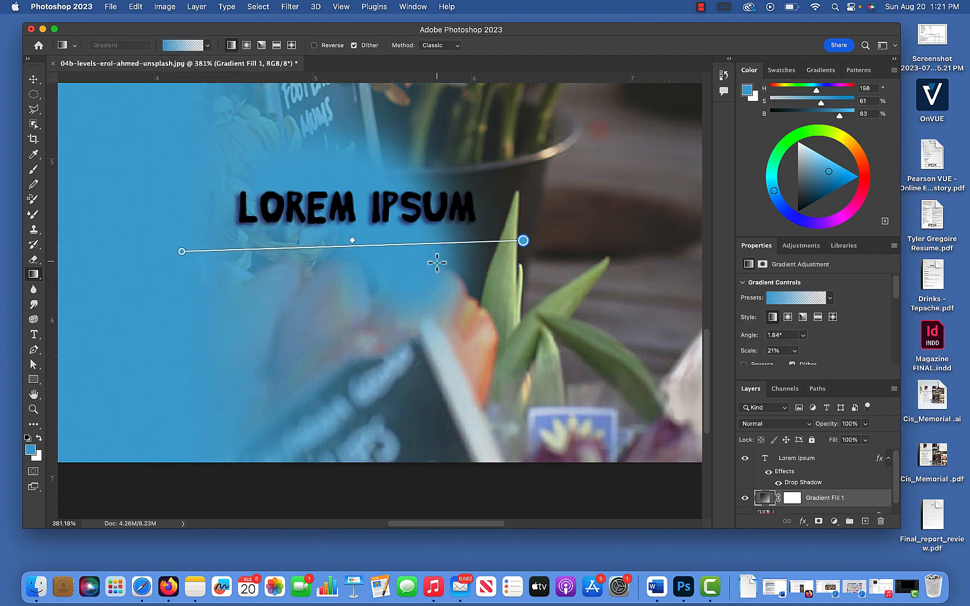
# Step: Recolor the start stop of the gradient to 082836
pyautogui.doubleClick(182, 251)
pyautogui.click(552, 339)
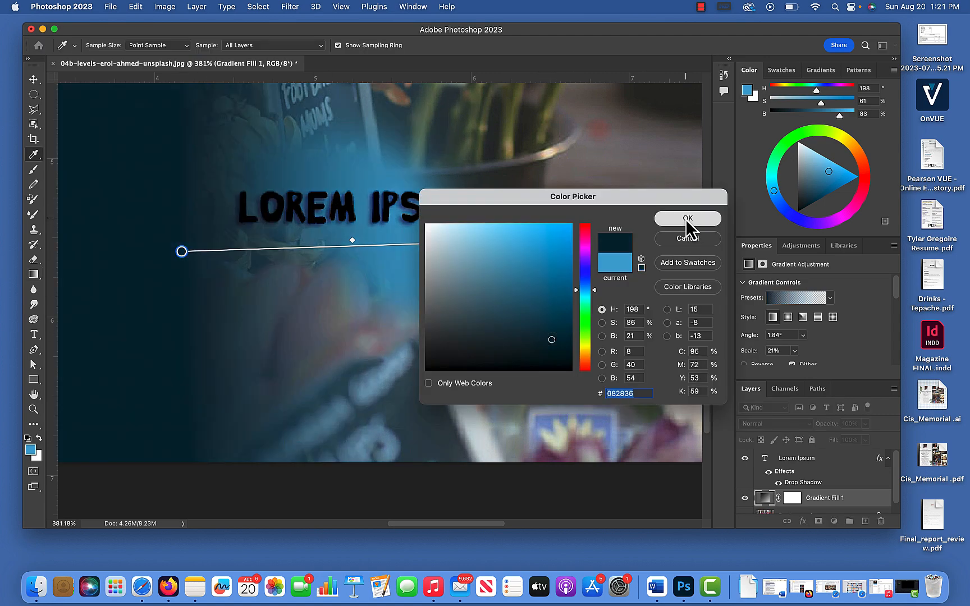
pyautogui.click(687, 220)
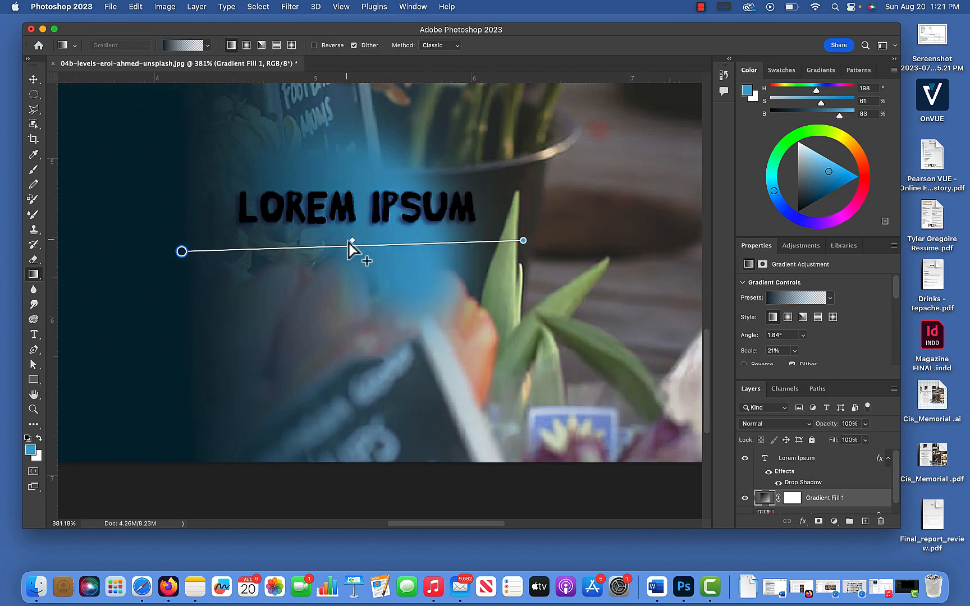
# Step: Shift the gradient's midpoint toward its end stop and recolor the end stop dark blue
pyautogui.moveTo(350, 242); pyautogui.dragTo(430, 241)
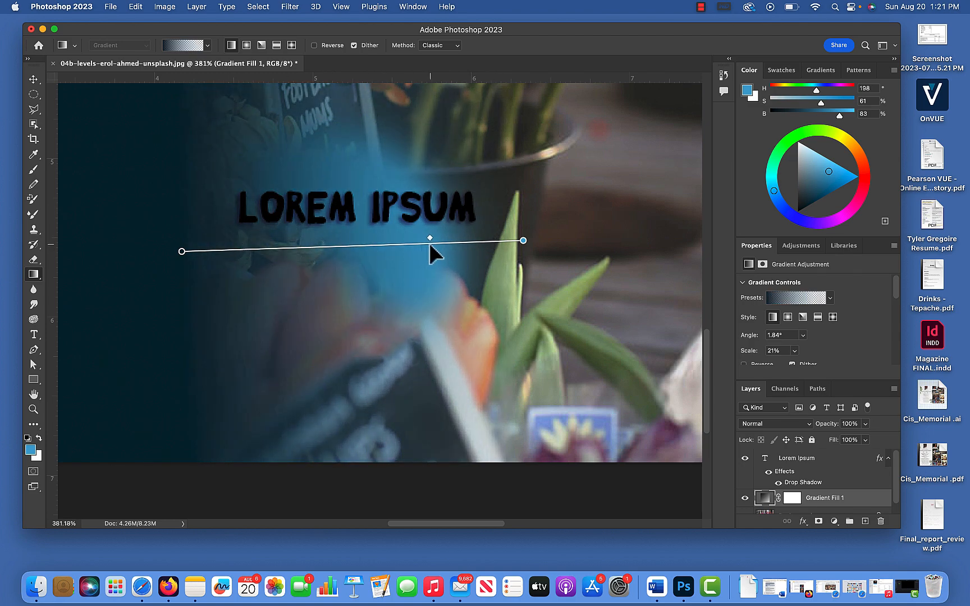
pyautogui.doubleClick(523, 241)
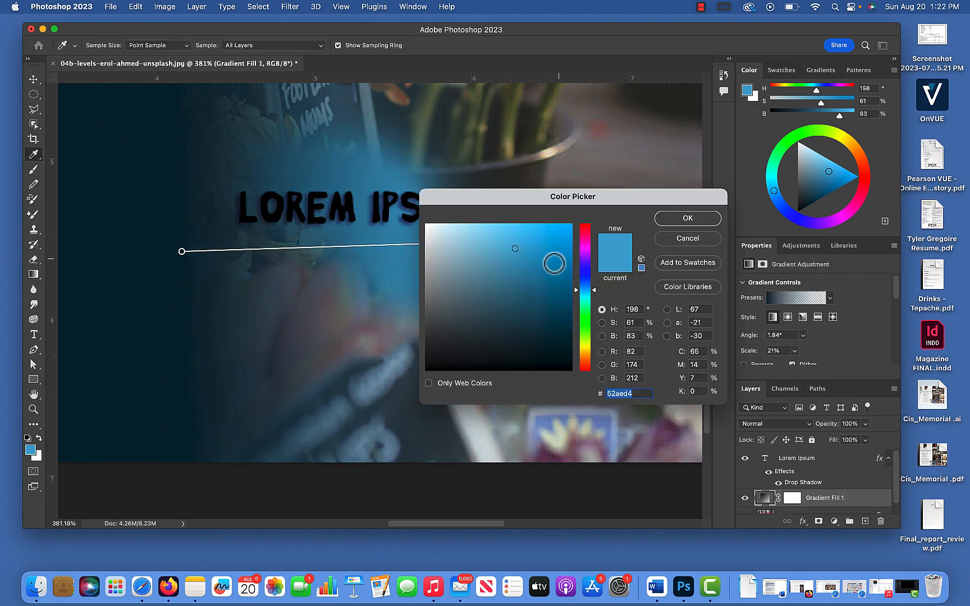
pyautogui.click(680, 220)
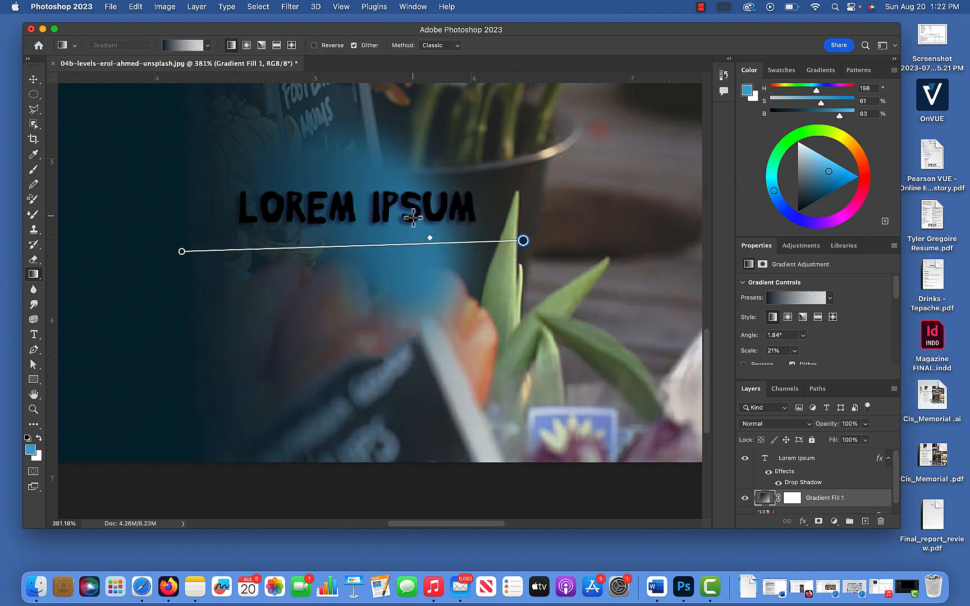
# Step: Move the gradient's color midpoint to location 46 and reduce the gradient scale to 1%
pyautogui.moveTo(896, 304); pyautogui.dragTo(902, 325)
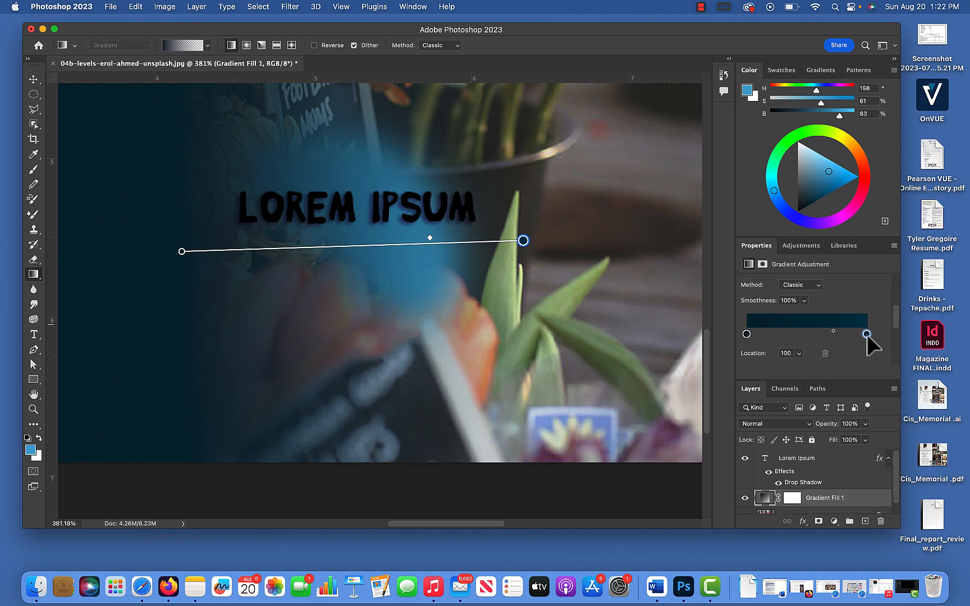
pyautogui.moveTo(833, 331); pyautogui.dragTo(802, 332)
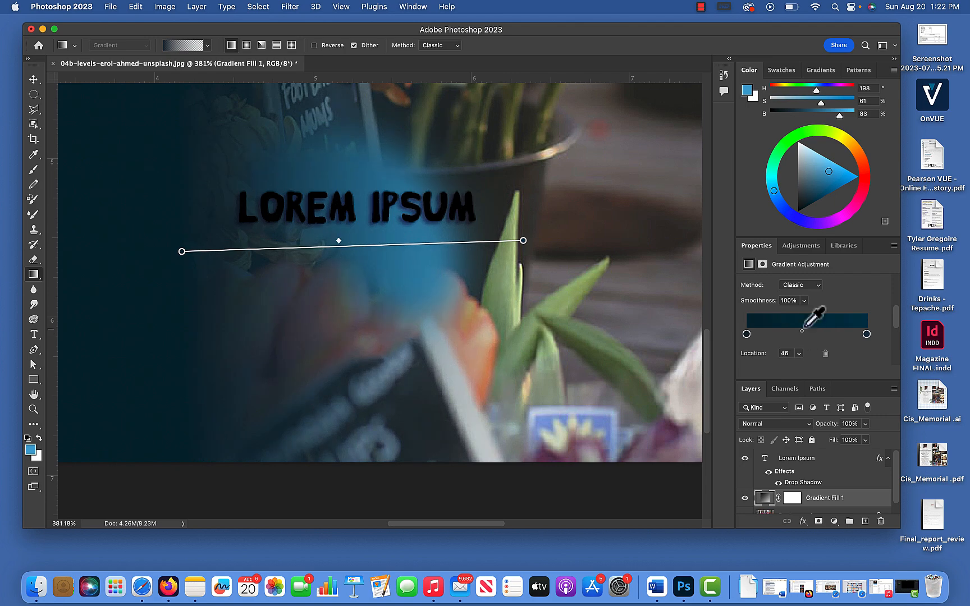
pyautogui.scroll(5, 898, 325)
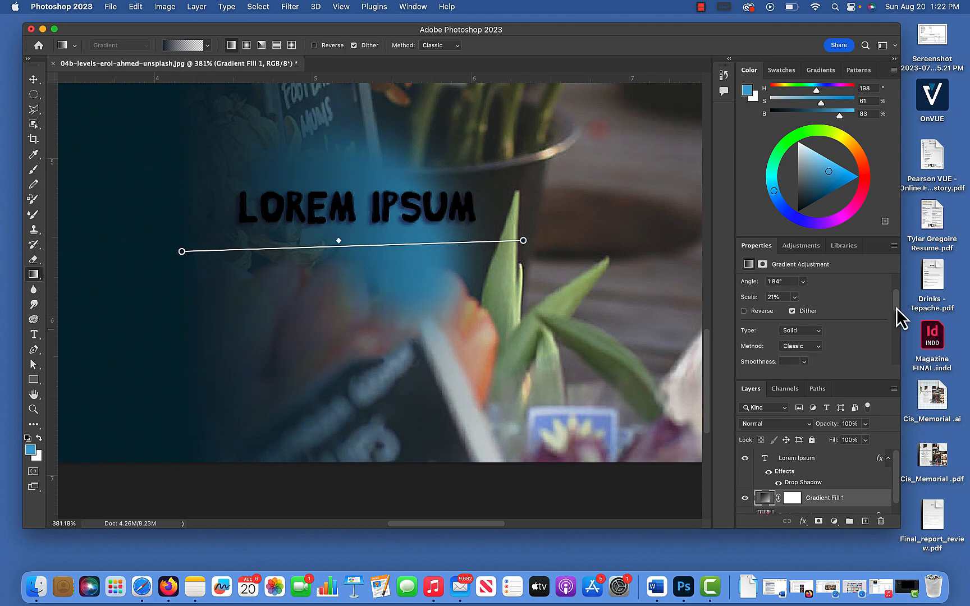
pyautogui.click(795, 314)
pyautogui.moveTo(803, 327)
pyautogui.mouseDown()
pyautogui.moveTo(834, 329)
pyautogui.moveTo(773, 326)
pyautogui.moveTo(805, 327)
pyautogui.moveTo(786, 329)
pyautogui.mouseUp()
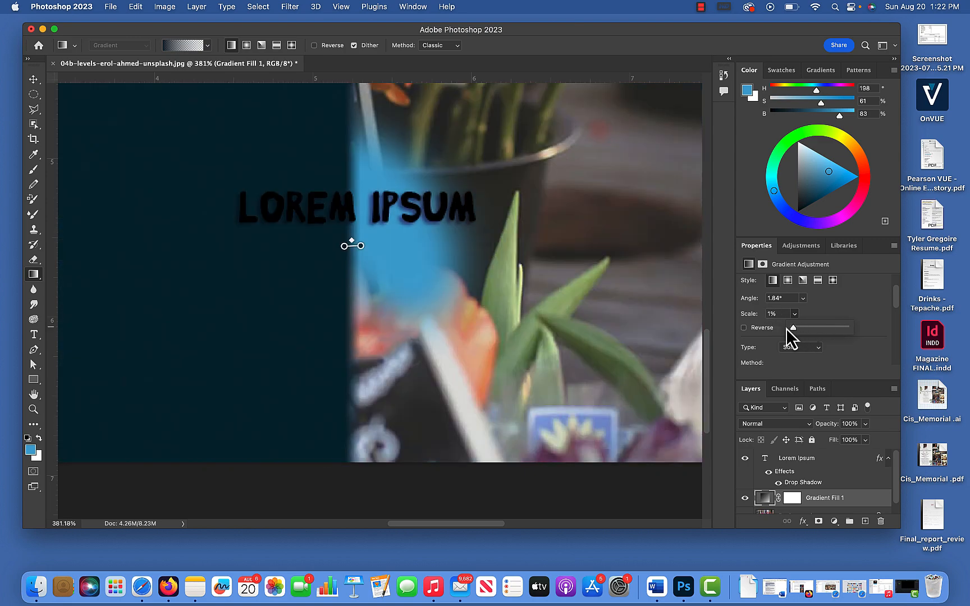
# Step: Reverse the gradient so the dark color fills the opposite side of the image
pyautogui.scroll(-2, 897, 314)
pyautogui.click(744, 298)
pyautogui.click(743, 298)
pyautogui.click(744, 298)
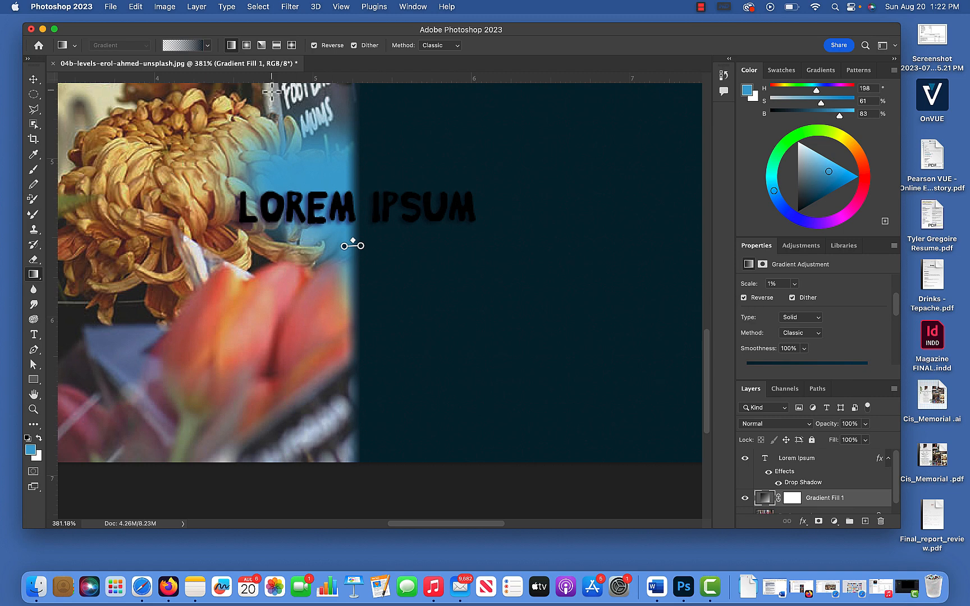
# Step: Try the linear, radial, angle and reflected styles on the gradient fill
pyautogui.click(208, 46)
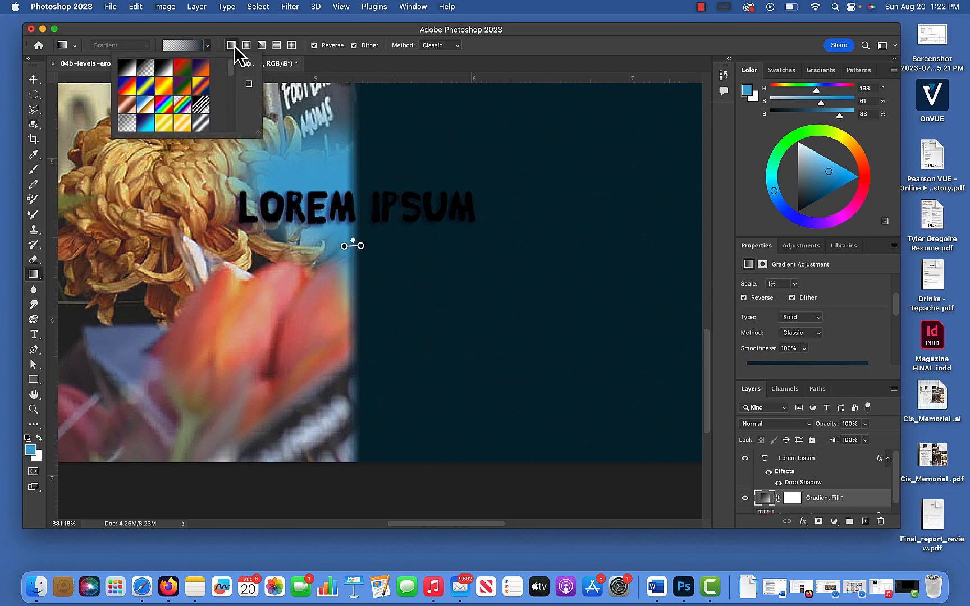
pyautogui.click(232, 44)
pyautogui.click(248, 47)
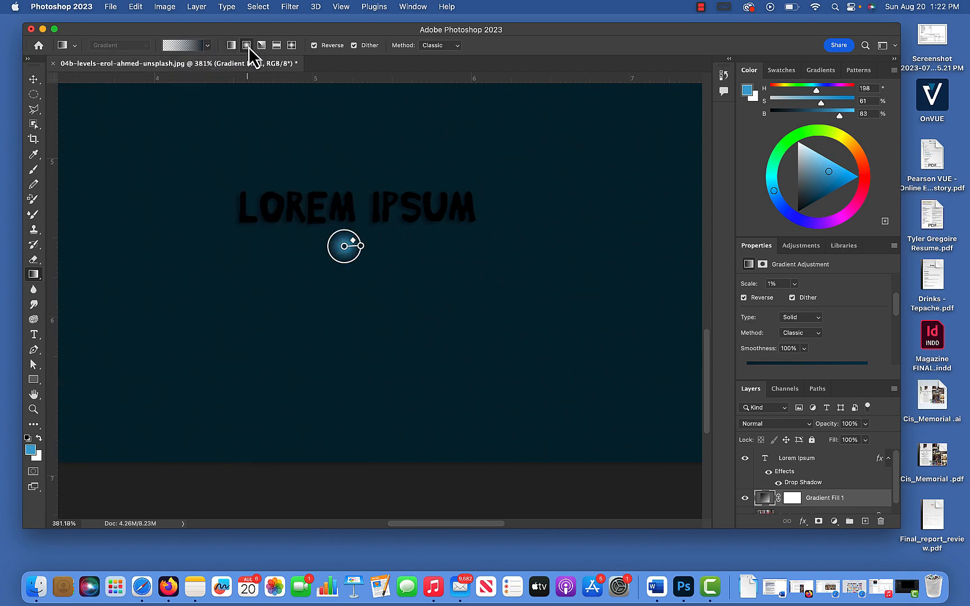
pyautogui.click(259, 48)
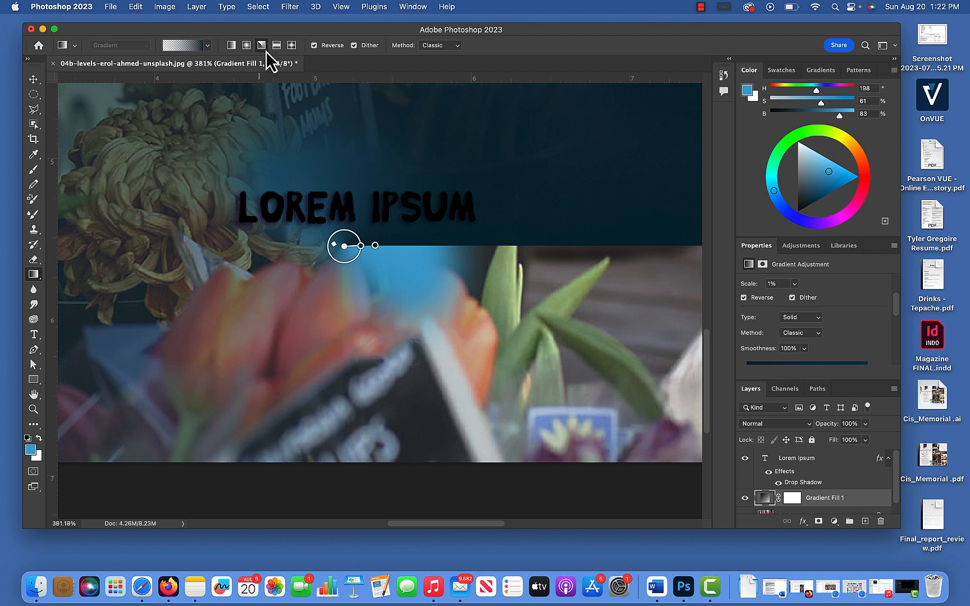
pyautogui.click(277, 47)
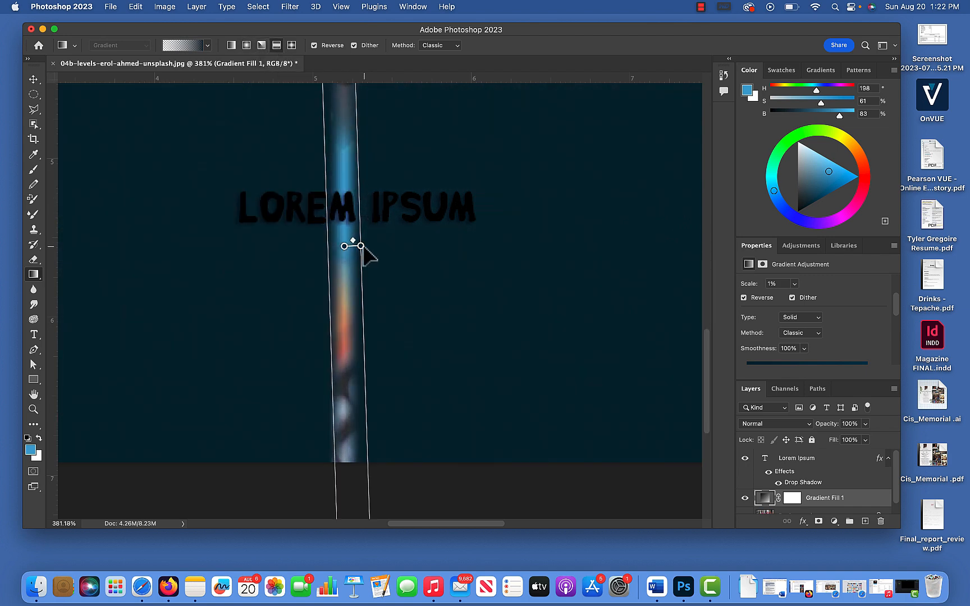
# Step: Change the gradient to the diamond style and extend it on the canvas to an 11% scale
pyautogui.moveTo(361, 246); pyautogui.dragTo(463, 246)
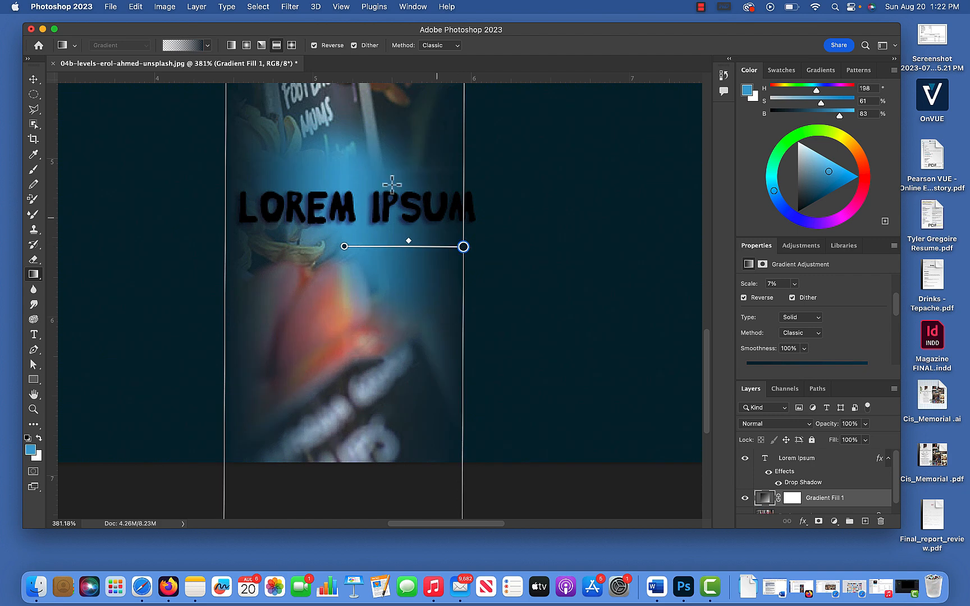
pyautogui.click(292, 46)
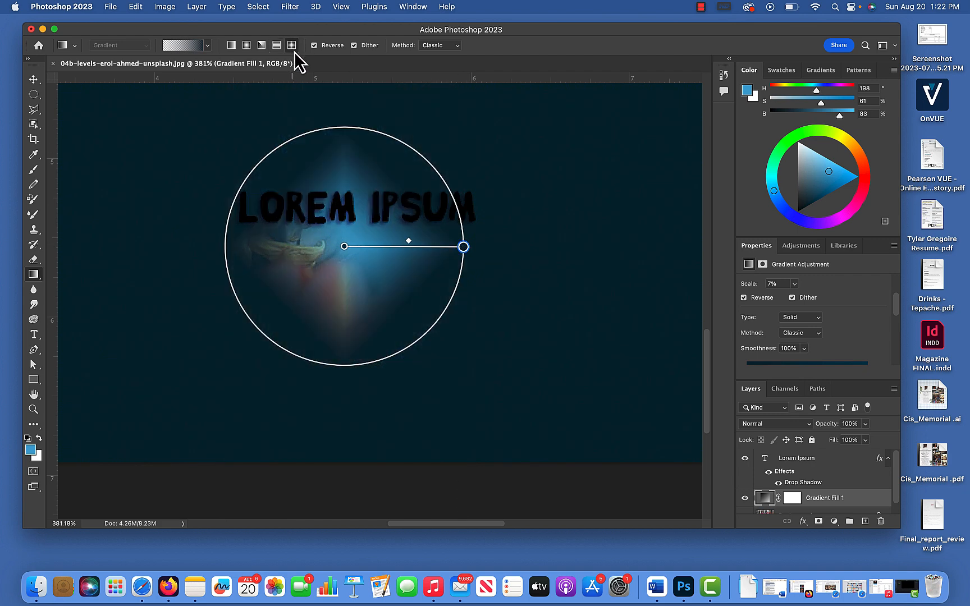
pyautogui.moveTo(463, 246); pyautogui.dragTo(529, 249)
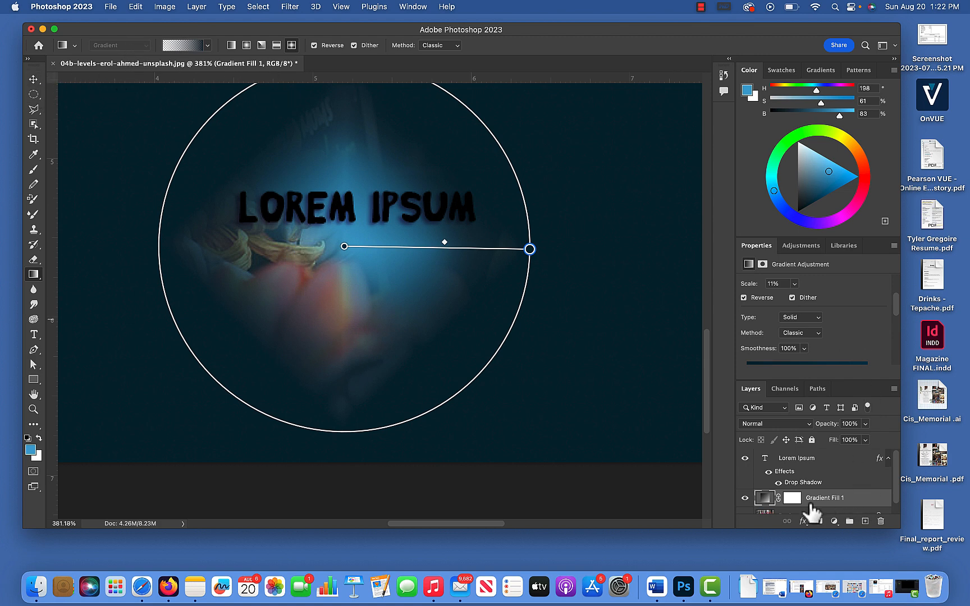
# Step: Delete the Gradient Fill 1 layer and try a classic gradient across the text on a new top layer
pyautogui.moveTo(849, 499); pyautogui.dragTo(879, 521)
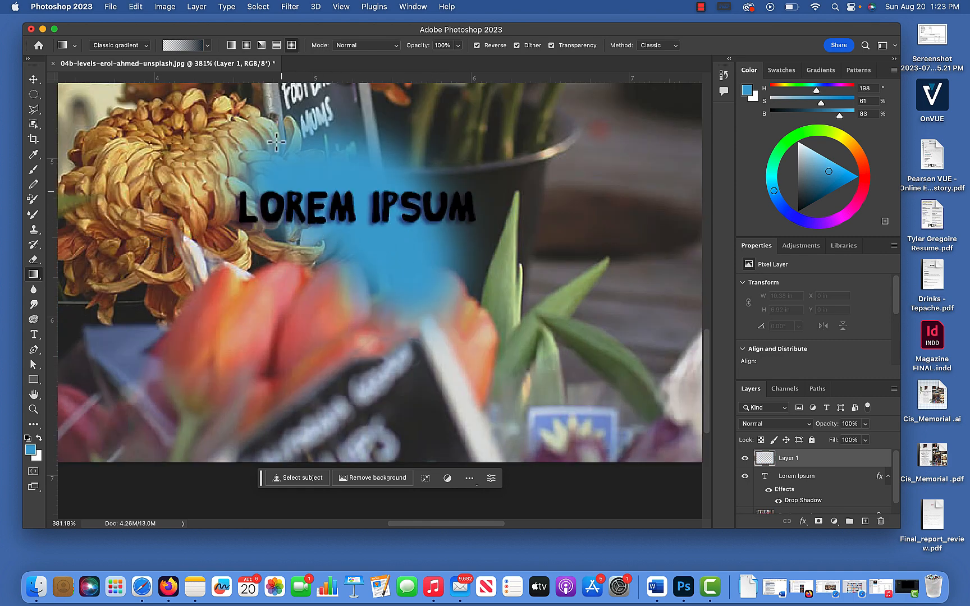
pyautogui.moveTo(285, 168); pyautogui.dragTo(502, 161)
# Step: Switch the Gradient tool to its Gradient mode and back to Classic gradient
pyautogui.click(120, 45)
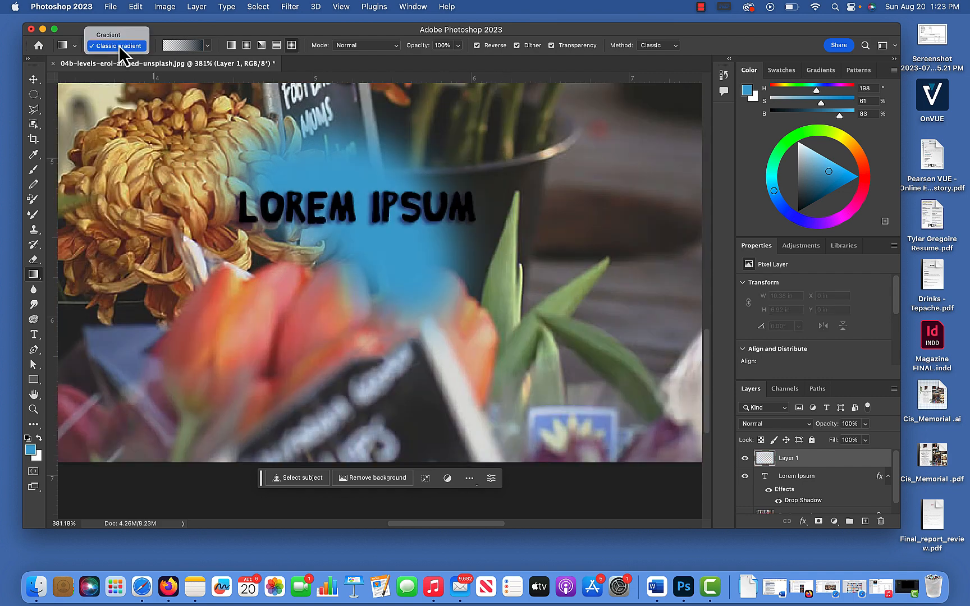
pyautogui.click(115, 35)
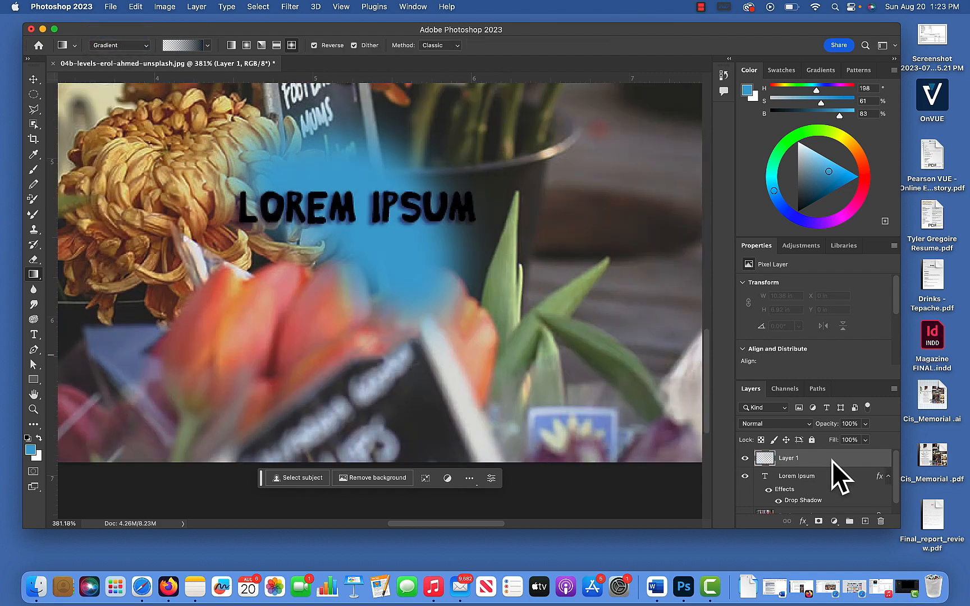
pyautogui.click(146, 46)
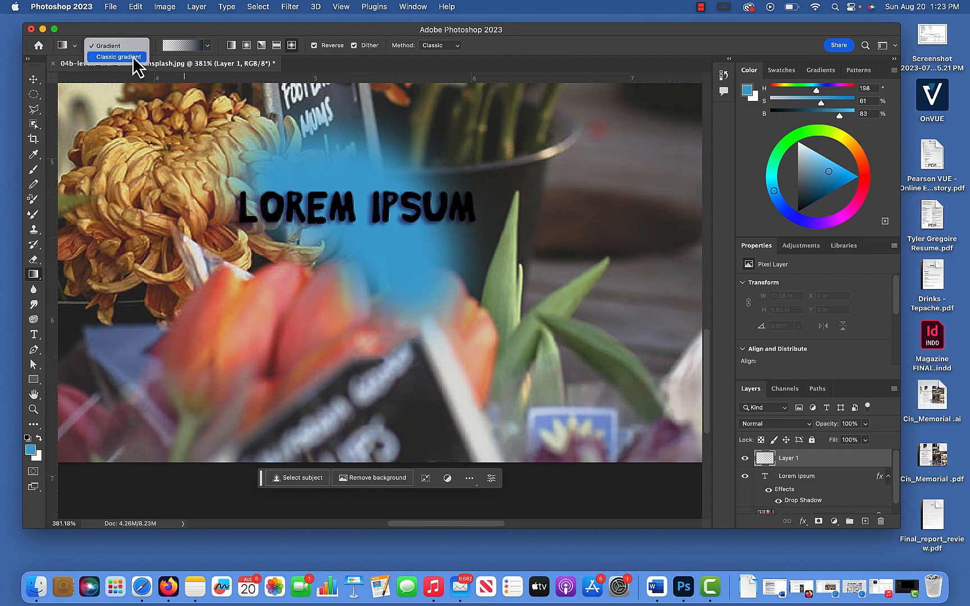
pyautogui.click(118, 57)
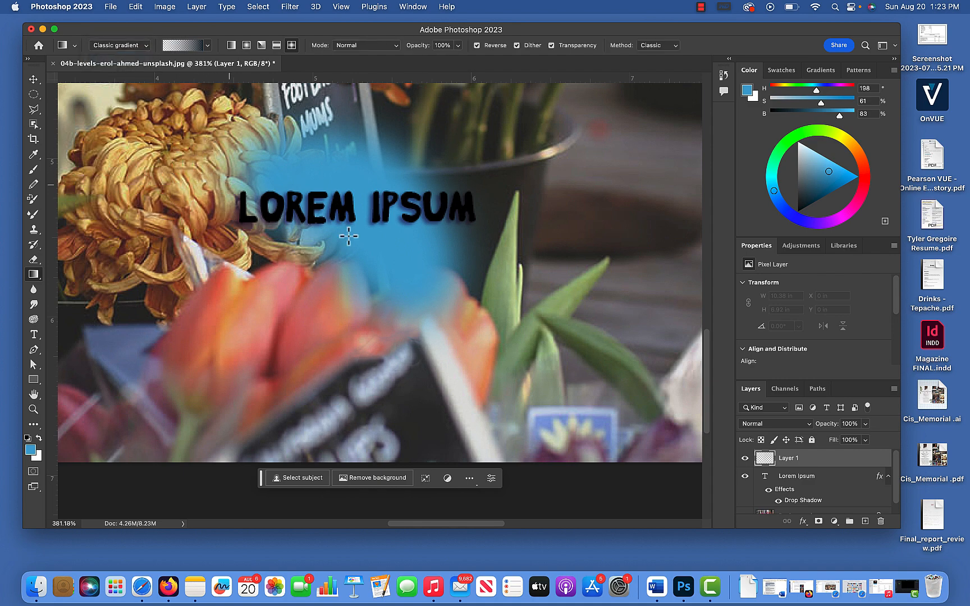
# Step: Try a reversed diamond classic gradient on the Background layer and undo it
pyautogui.scroll(-1, 897, 480)
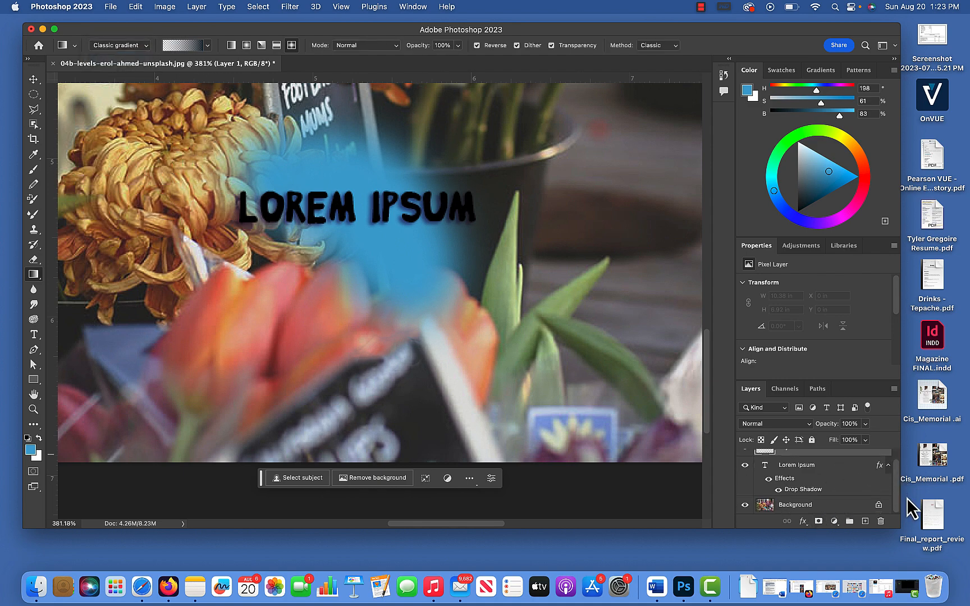
pyautogui.click(842, 505)
pyautogui.moveTo(375, 340); pyautogui.dragTo(511, 289)
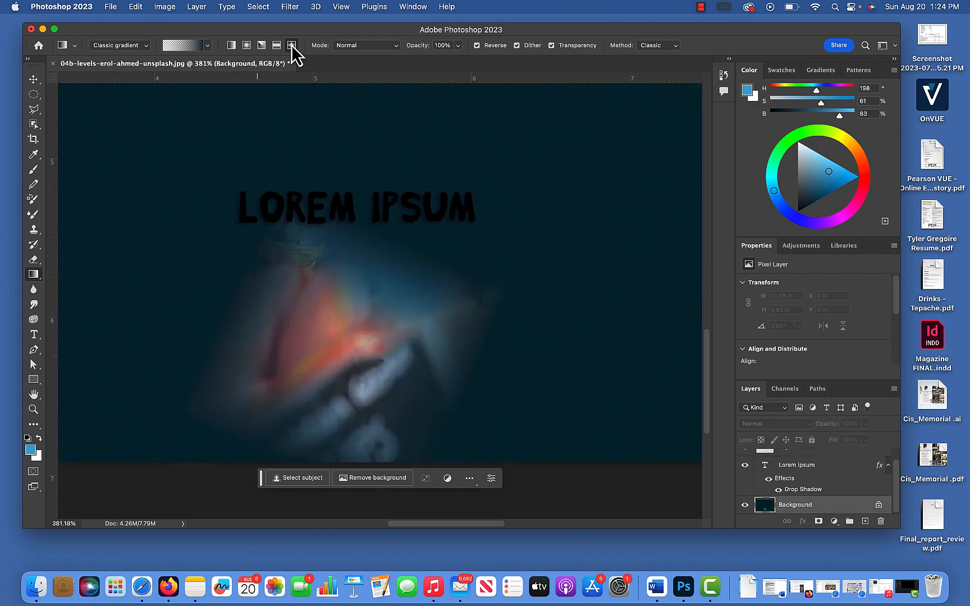
pyautogui.press('super+z')
# Step: Try the linear classic gradient across the Background layer with Reverse on, and again with Reverse off
pyautogui.click(231, 46)
pyautogui.moveTo(334, 385); pyautogui.dragTo(485, 331)
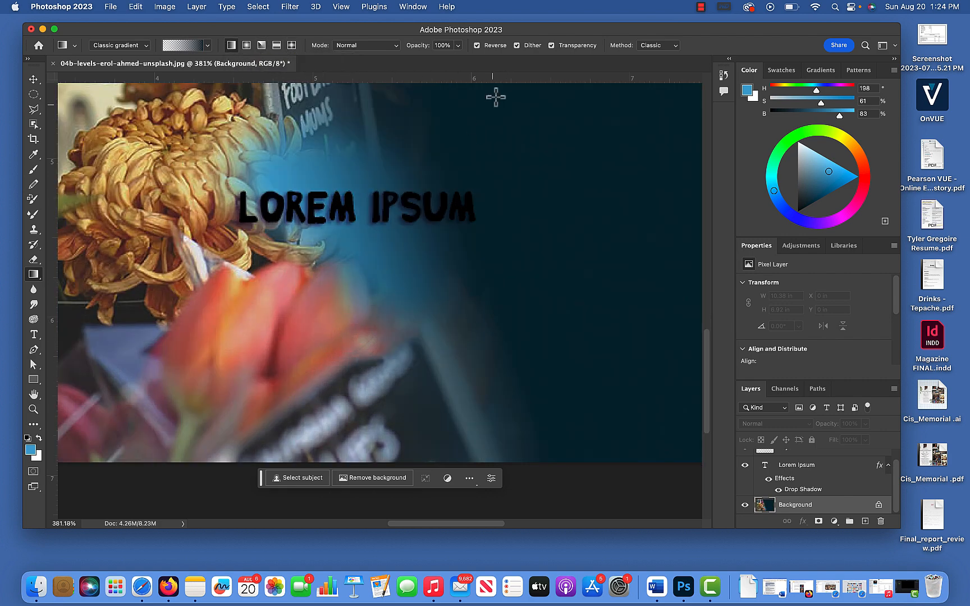
pyautogui.click(477, 46)
pyautogui.press('super+z')
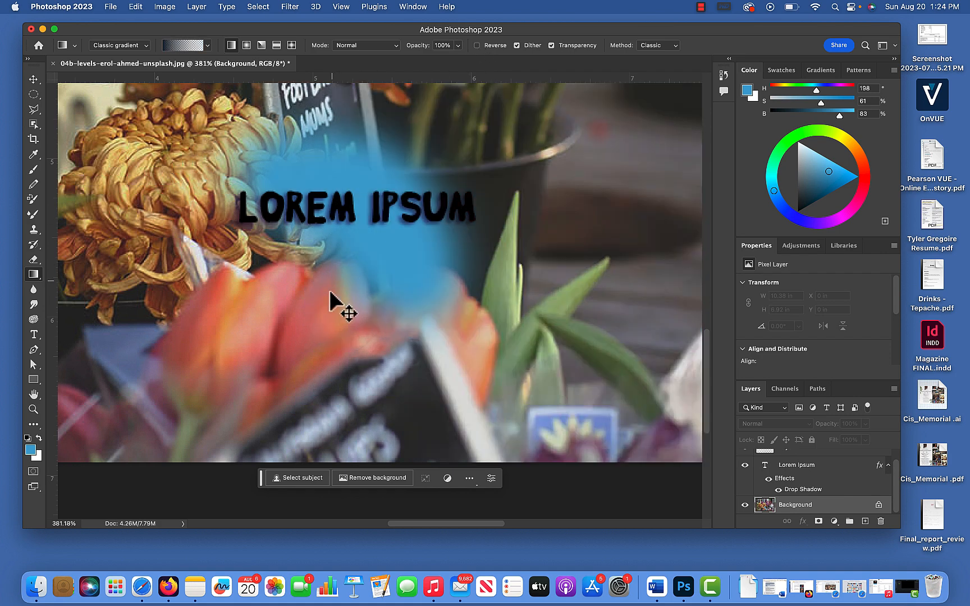
pyautogui.moveTo(316, 340); pyautogui.dragTo(509, 267)
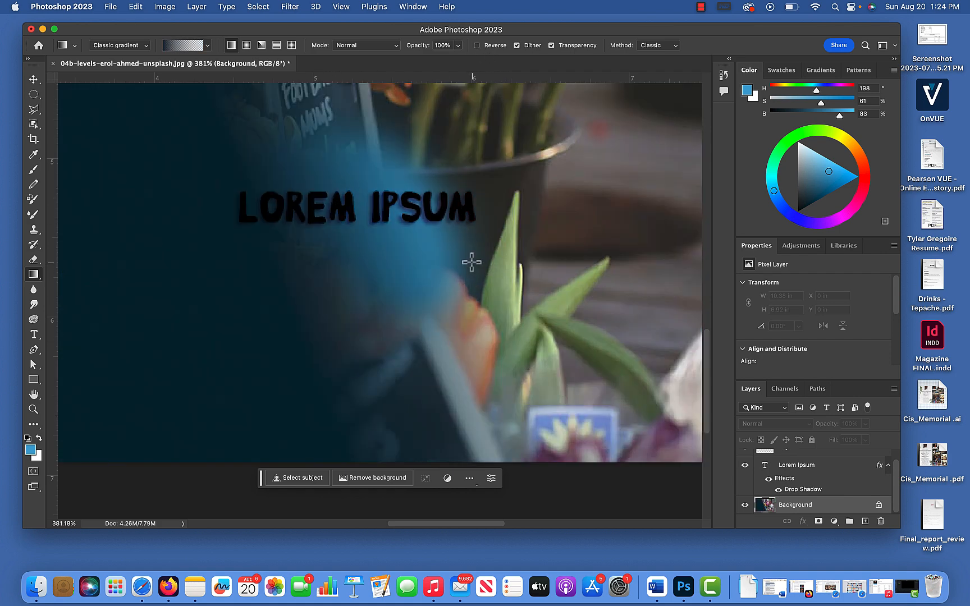
# Step: Show the gradient presets and open the document's history
pyautogui.click(775, 73)
pyautogui.click(819, 73)
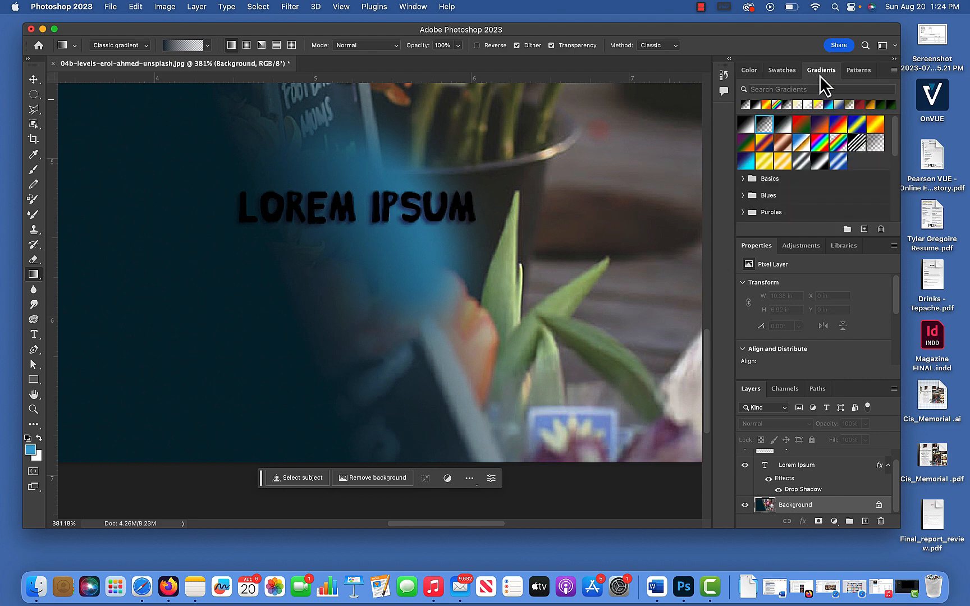
pyautogui.click(414, 7)
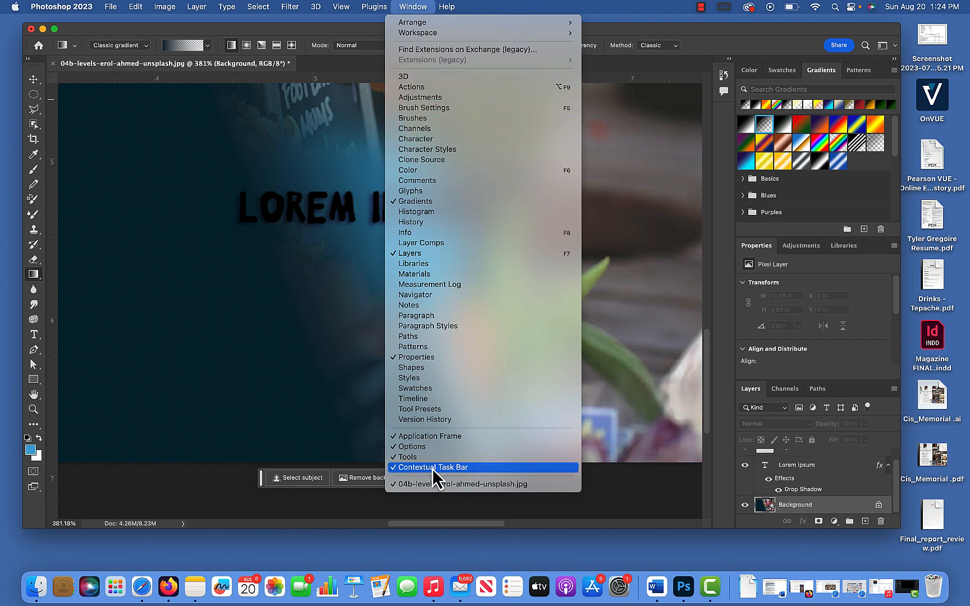
pyautogui.click(440, 223)
# Step: Step the document back through its earlier history states to the first Layer Visibility state
pyautogui.moveTo(644, 142); pyautogui.dragTo(662, 444)
pyautogui.click(623, 125)
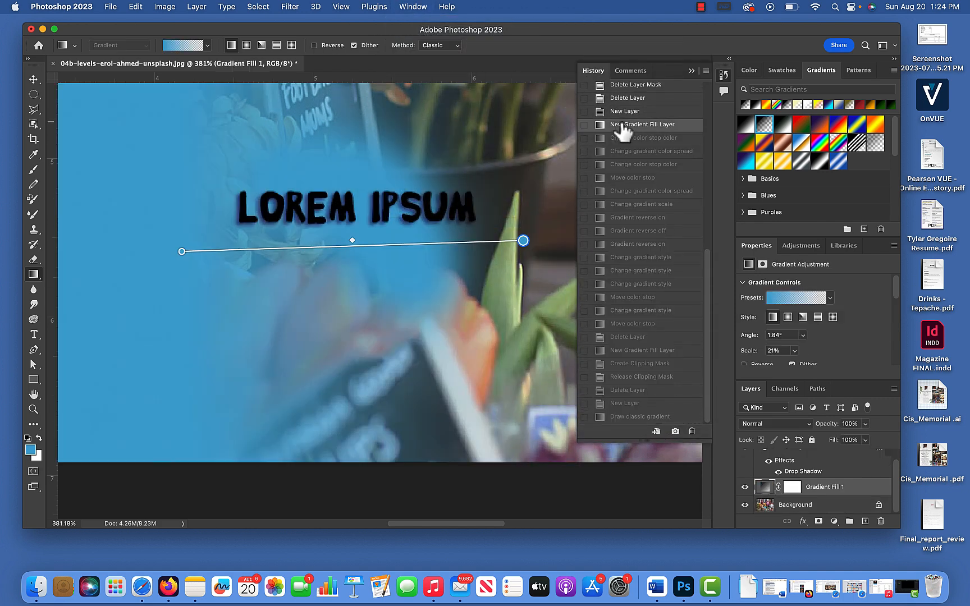
pyautogui.click(621, 111)
pyautogui.moveTo(709, 273); pyautogui.dragTo(700, 99)
pyautogui.click(625, 119)
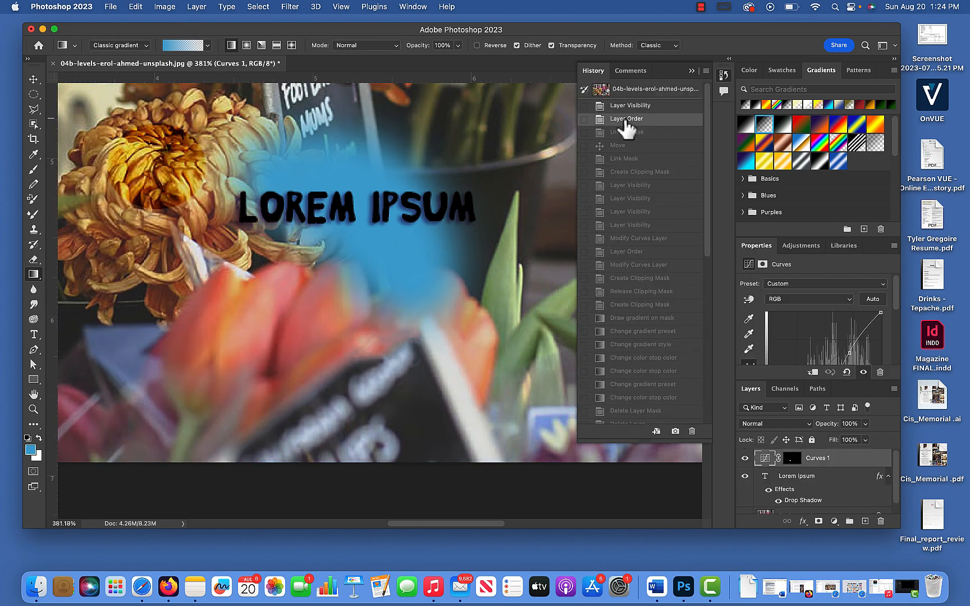
pyautogui.click(623, 106)
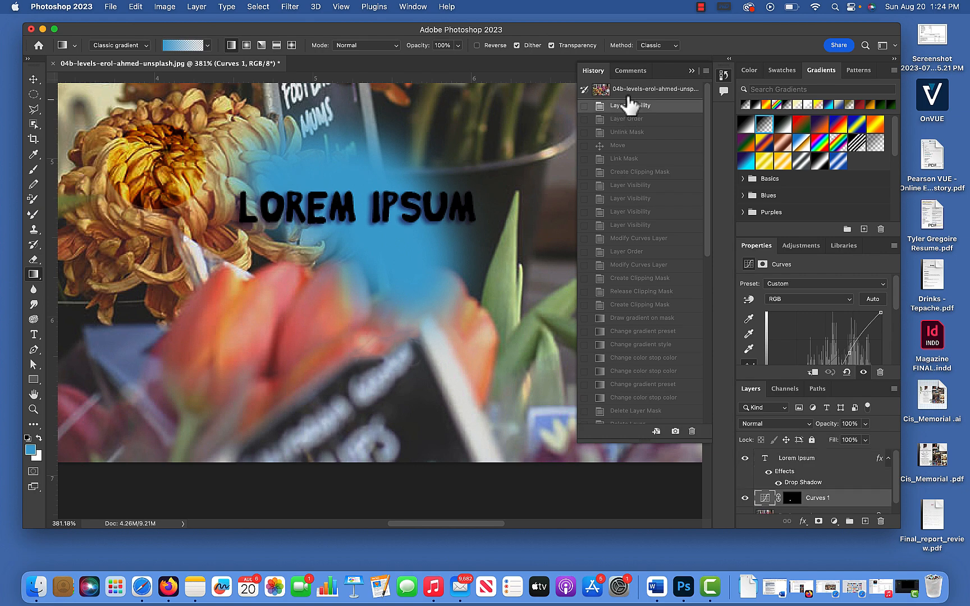
pyautogui.click(629, 93)
pyautogui.click(628, 107)
pyautogui.moveTo(894, 465); pyautogui.dragTo(904, 504)
pyautogui.moveTo(710, 209); pyautogui.dragTo(712, 183)
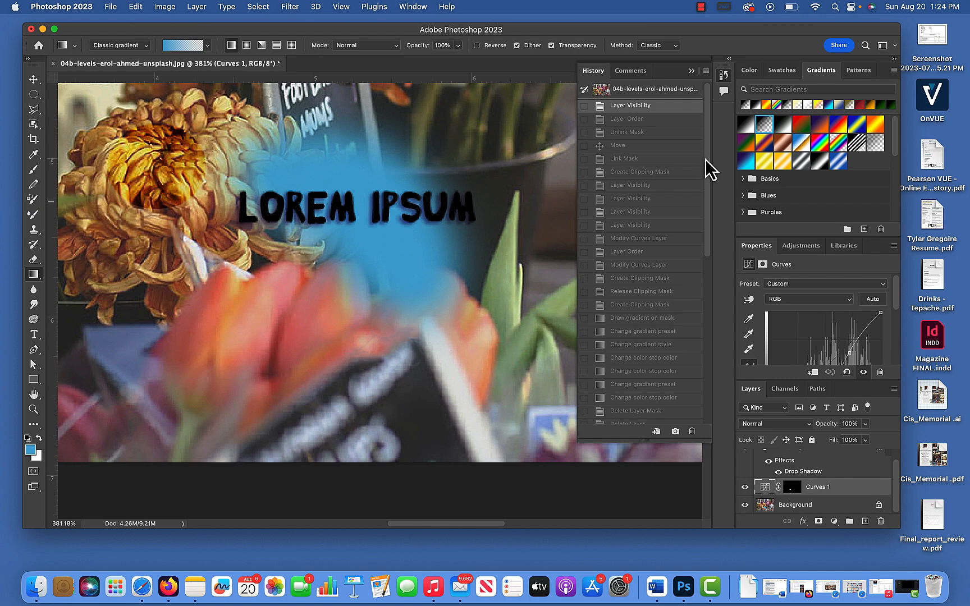
pyautogui.moveTo(710, 166)
pyautogui.mouseDown()
pyautogui.moveTo(723, 309)
pyautogui.moveTo(711, 179)
pyautogui.mouseUp()
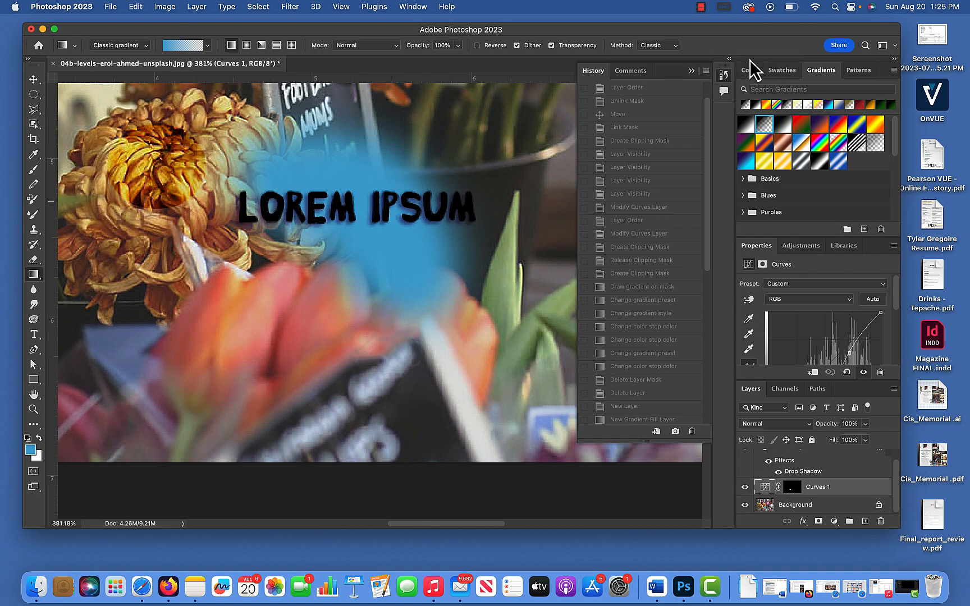
# Step: Collapse the History and Properties panels and enlarge the Gradients panel
pyautogui.click(691, 71)
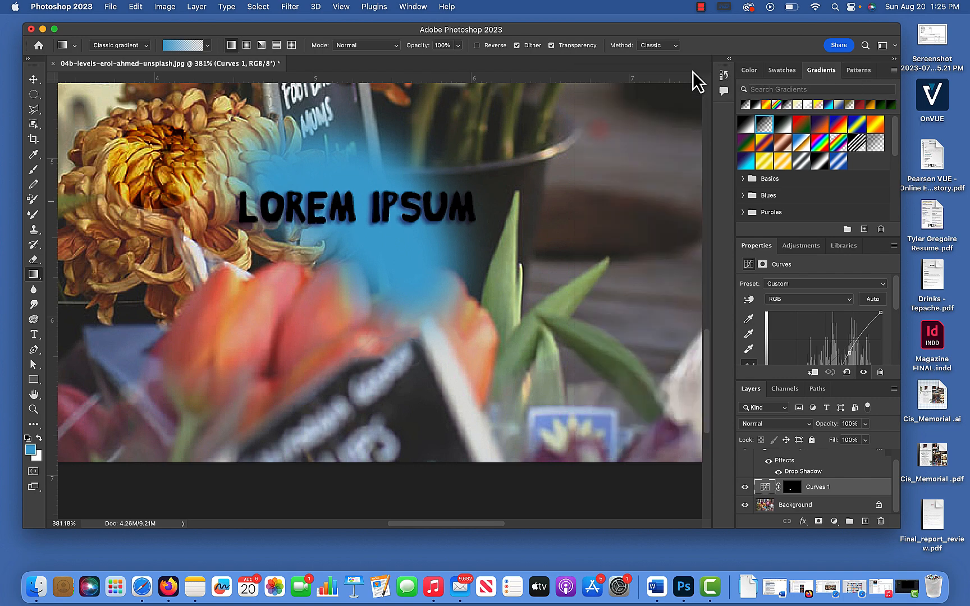
pyautogui.doubleClick(757, 250)
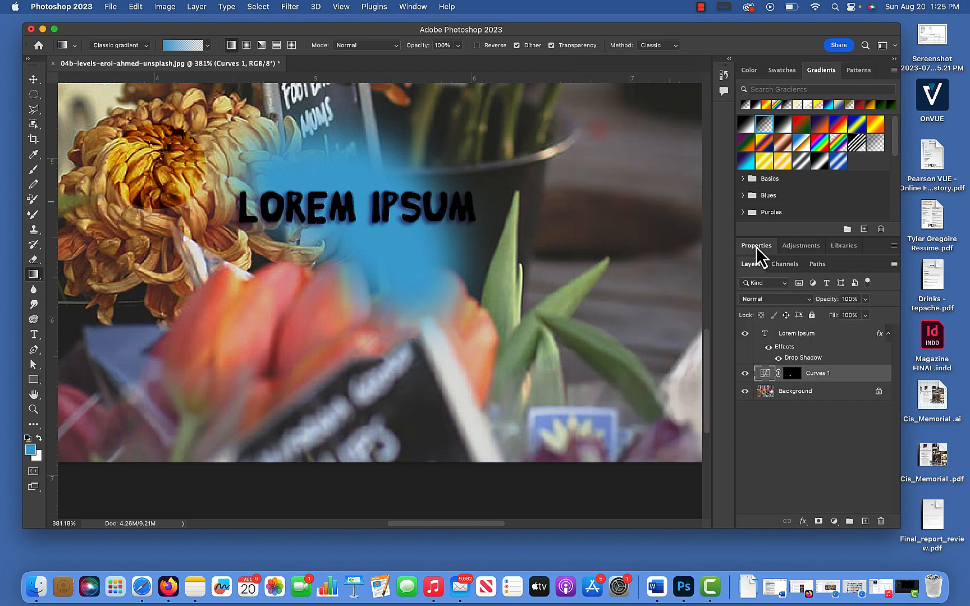
pyautogui.moveTo(799, 257); pyautogui.dragTo(836, 295)
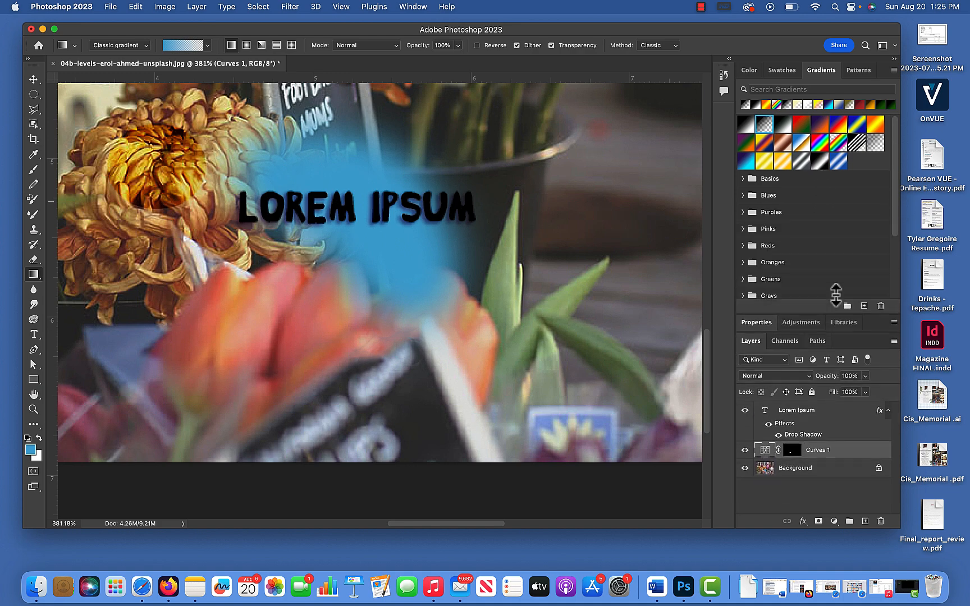
# Step: Examine the option lists of the Gradients and Layers panels
pyautogui.click(893, 70)
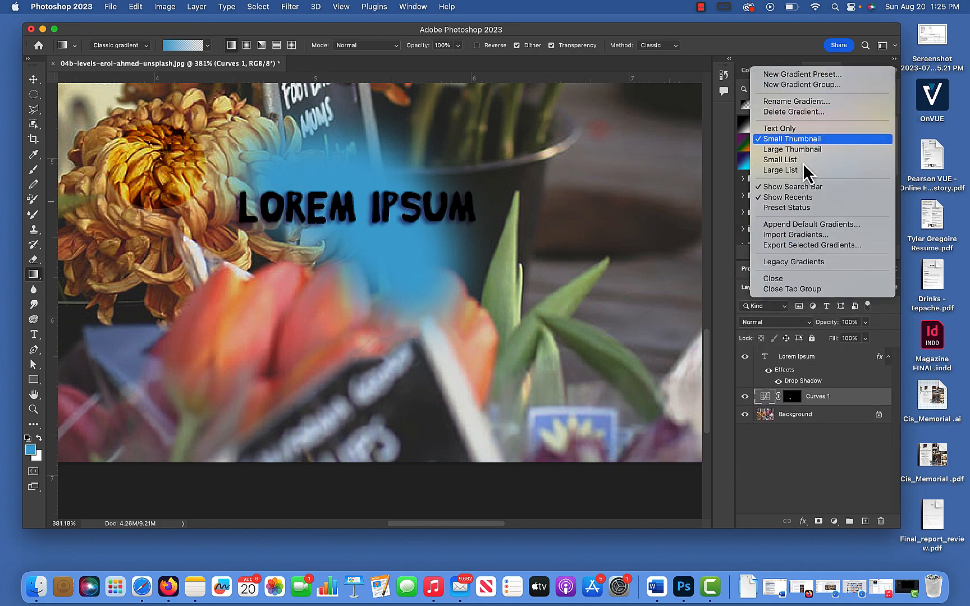
pyautogui.click(875, 326)
pyautogui.click(893, 287)
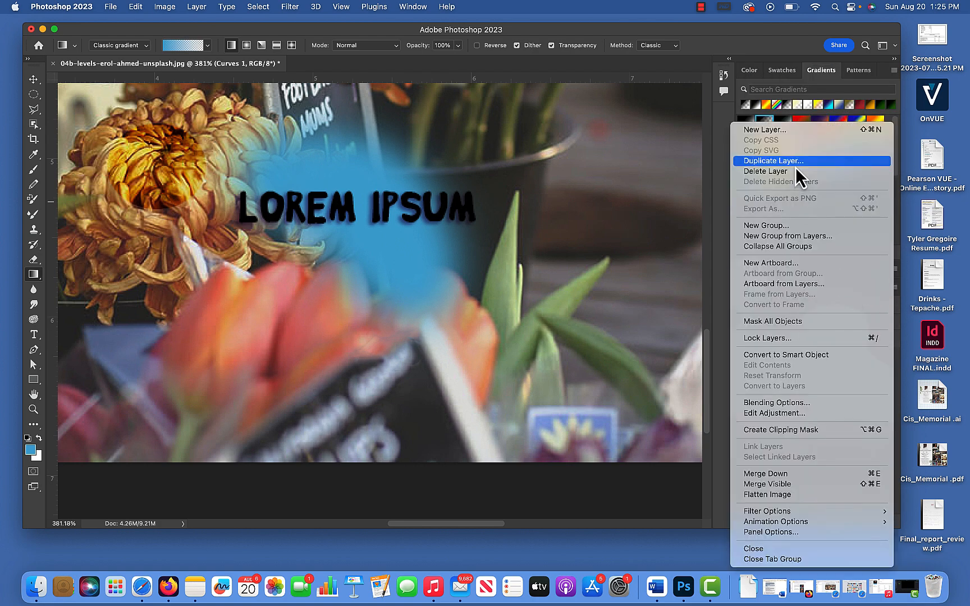
pyautogui.click(725, 415)
# Step: Add and delete two blank layers above Curves 1, and undo one more new layer
pyautogui.click(865, 521)
pyautogui.click(865, 522)
pyautogui.click(881, 521)
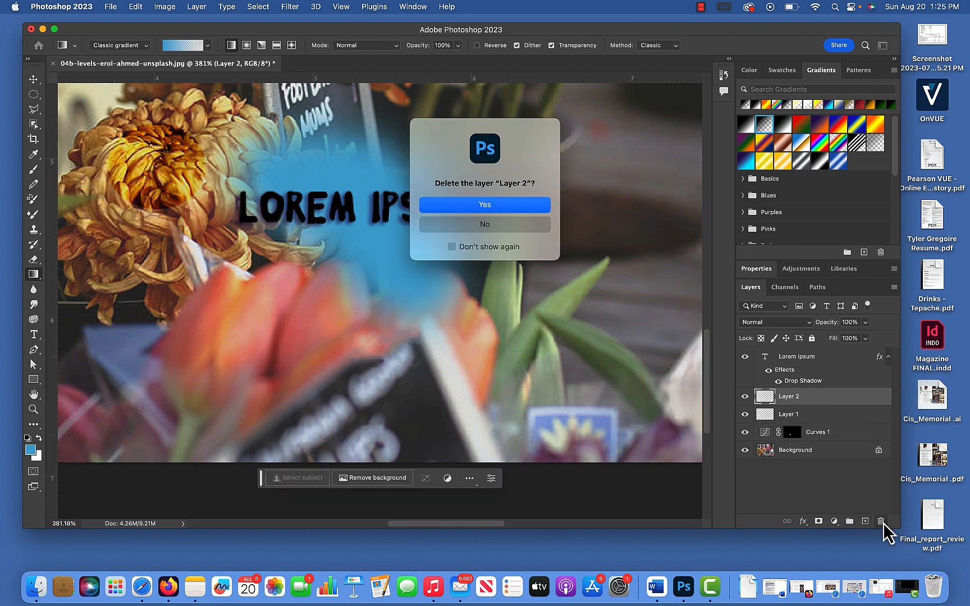
pyautogui.click(536, 204)
pyautogui.click(880, 522)
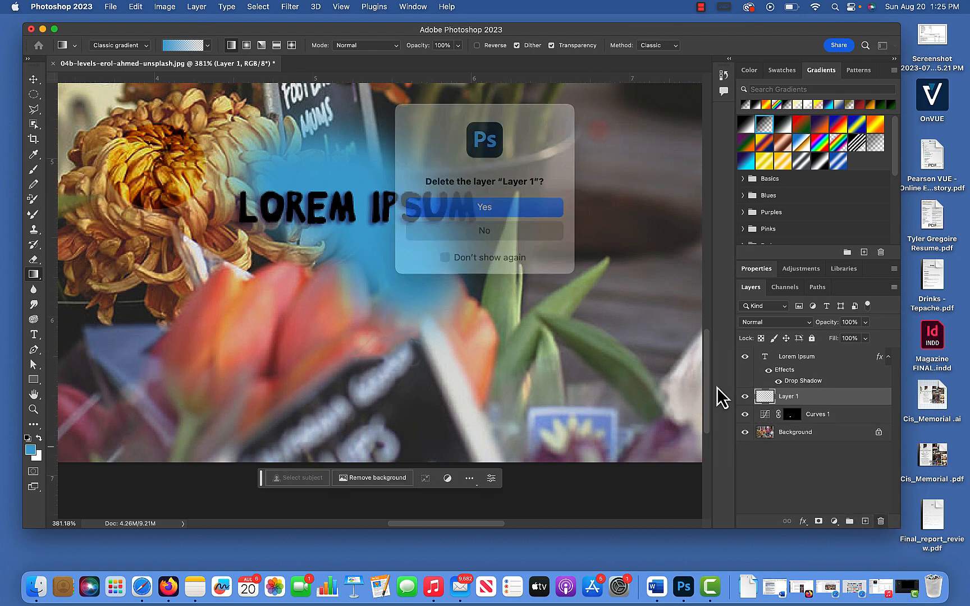
pyautogui.click(512, 212)
pyautogui.click(865, 522)
pyautogui.press('super+z')
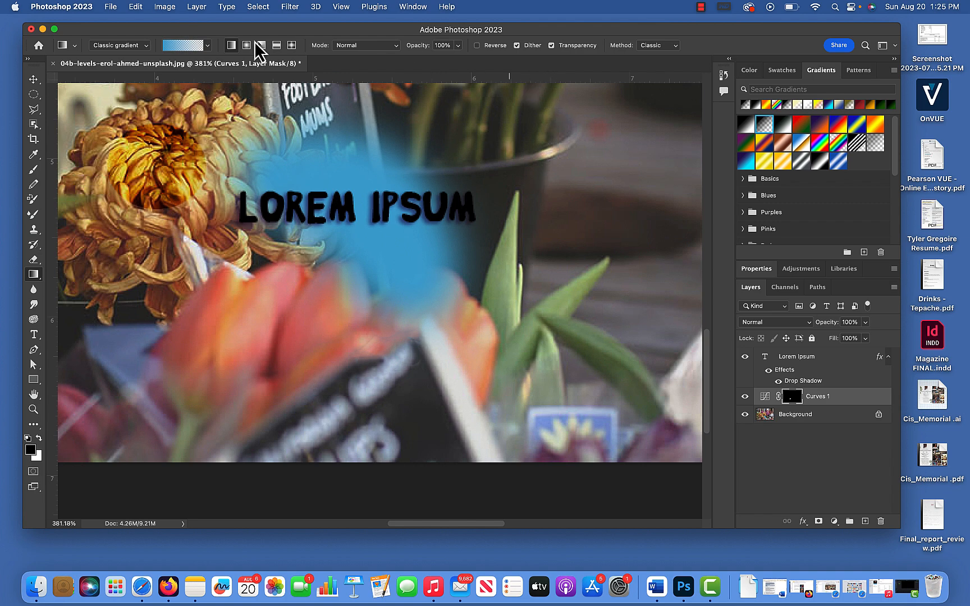
# Step: Choose the Brush tool and look over its brush presets
pyautogui.click(33, 169)
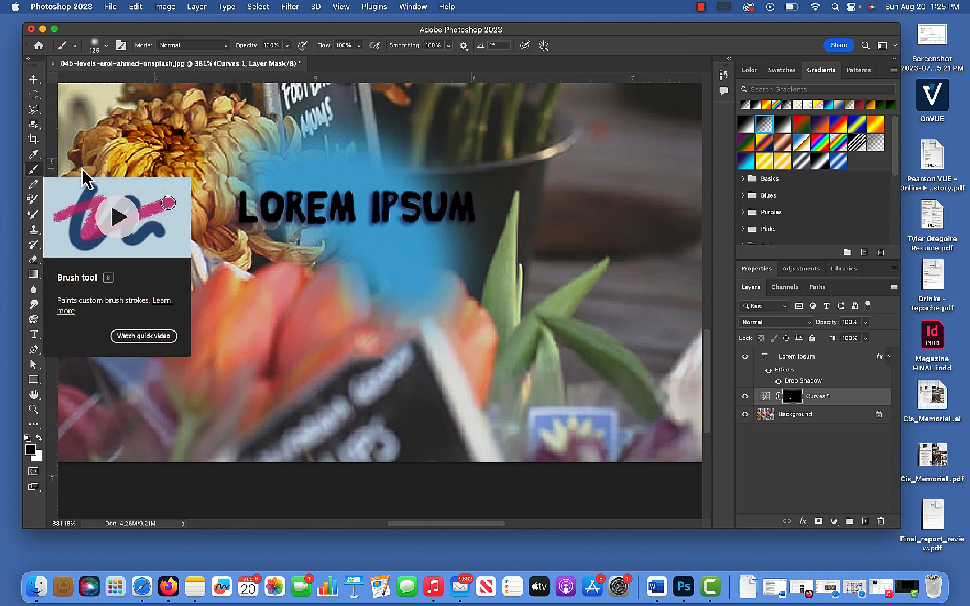
pyautogui.click(107, 46)
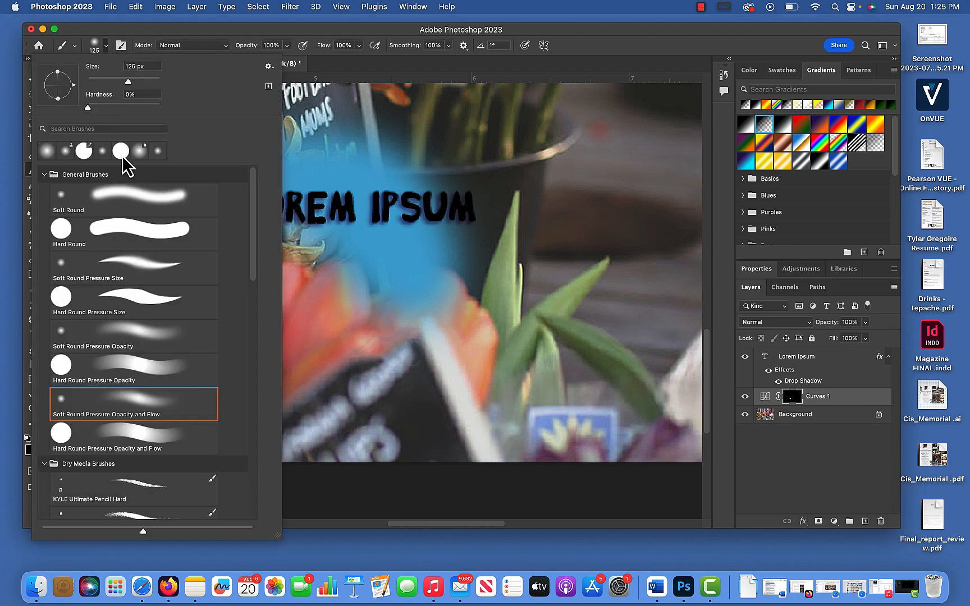
pyautogui.click(567, 37)
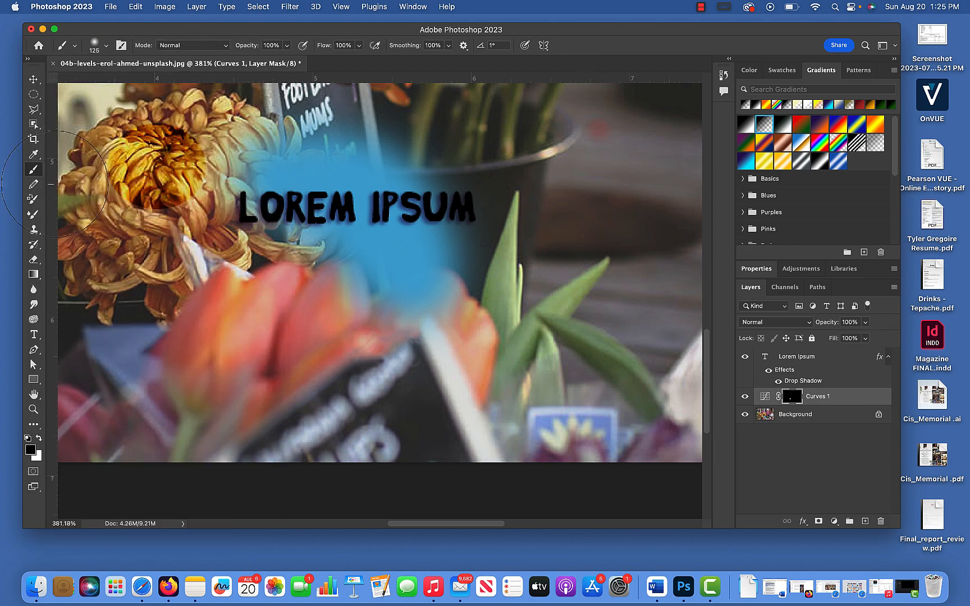
# Step: Set up a vertical symmetry path across the photo for the brush and switch to the Move tool
pyautogui.click(543, 46)
pyautogui.click(589, 104)
pyautogui.moveTo(352, 156); pyautogui.dragTo(394, 154)
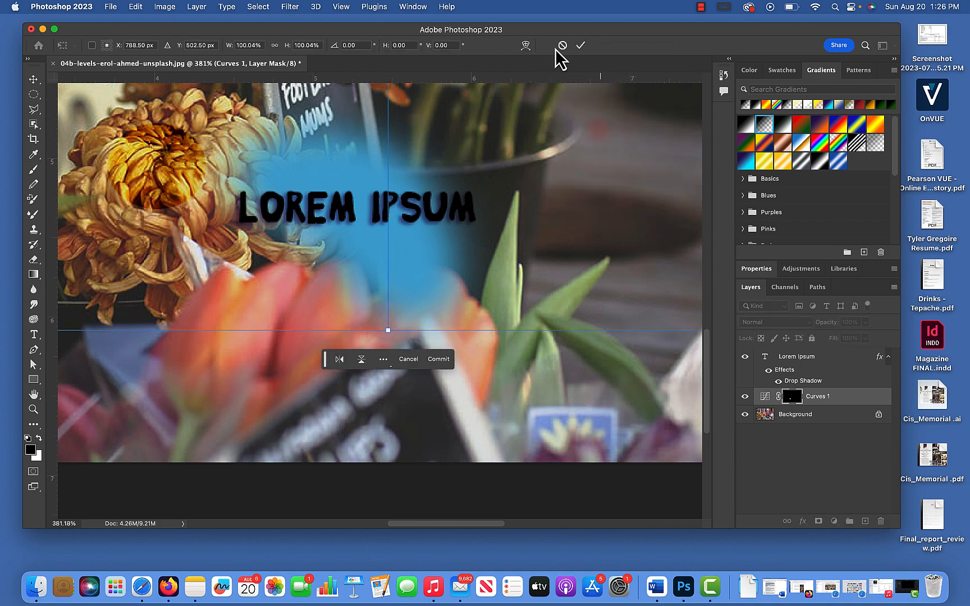
pyautogui.click(33, 79)
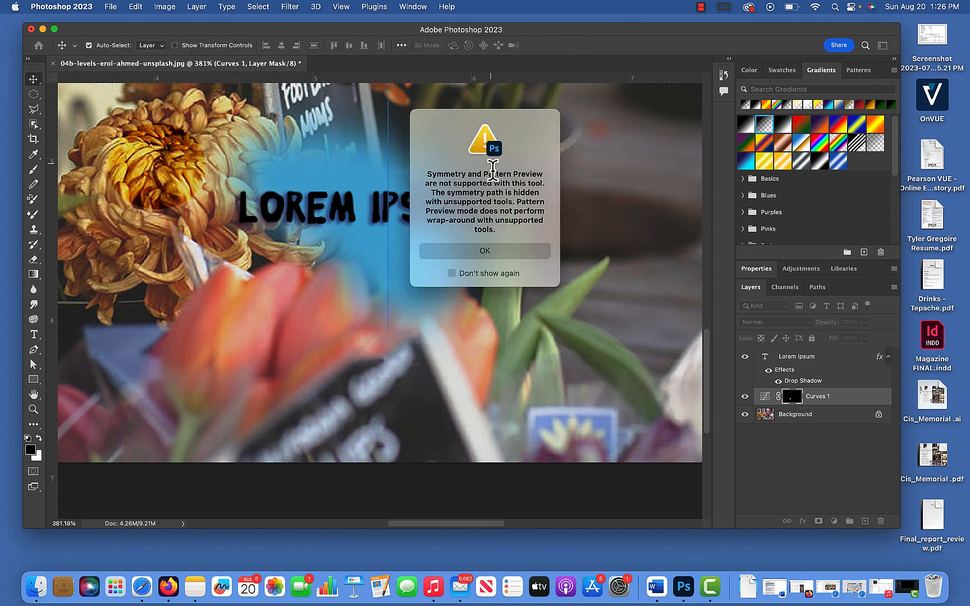
pyautogui.click(486, 254)
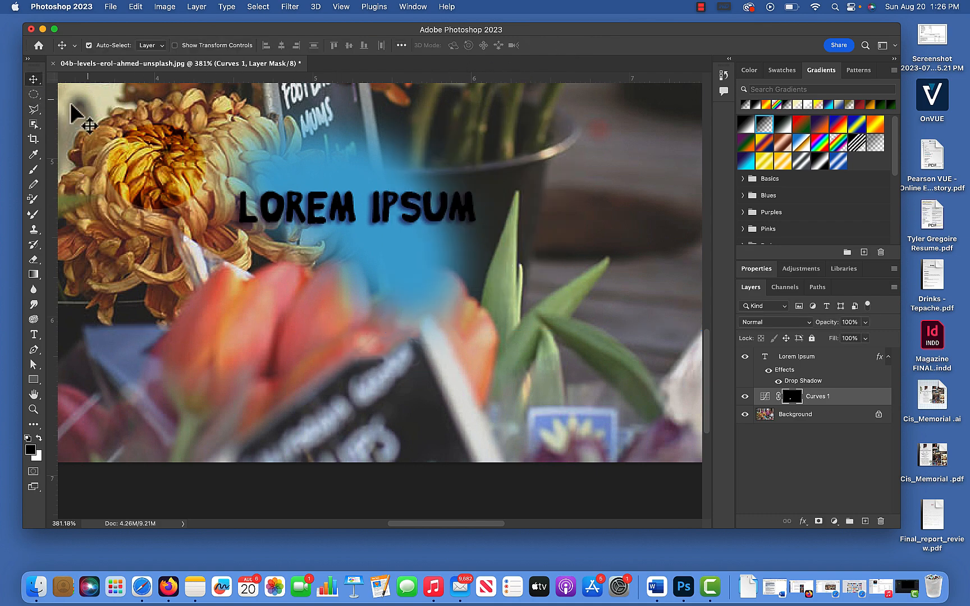
# Step: Draw an elliptical selection around the Lorem Ipsum text and target the Background layer
pyautogui.click(34, 94)
pyautogui.moveTo(234, 137); pyautogui.dragTo(463, 319)
pyautogui.click(803, 415)
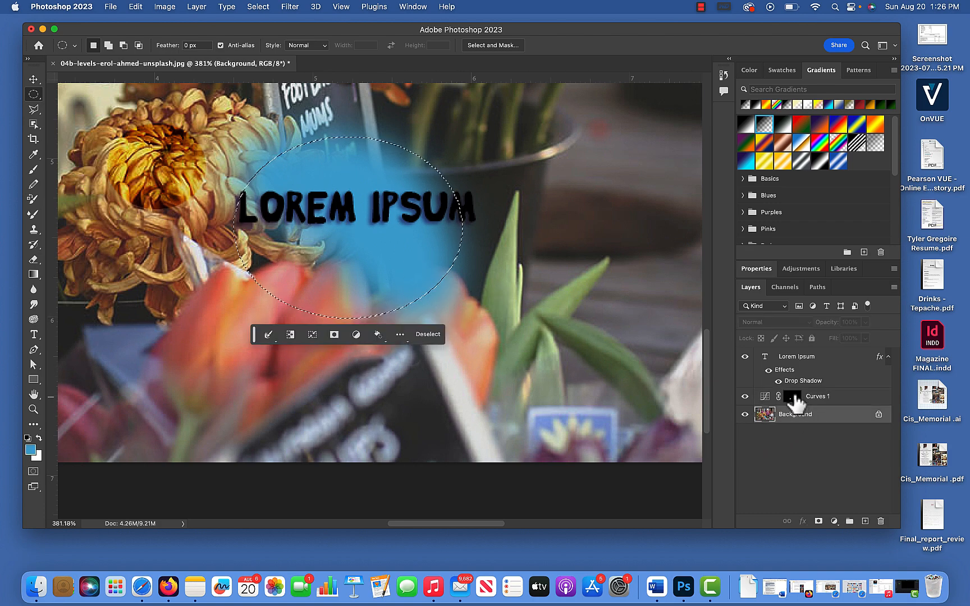
pyautogui.click(800, 362)
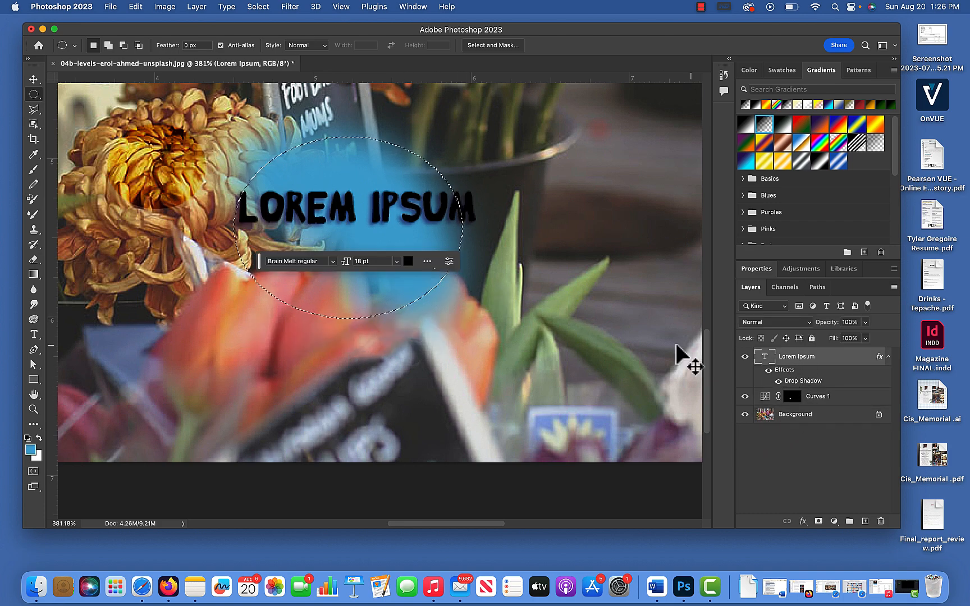
pyautogui.click(794, 421)
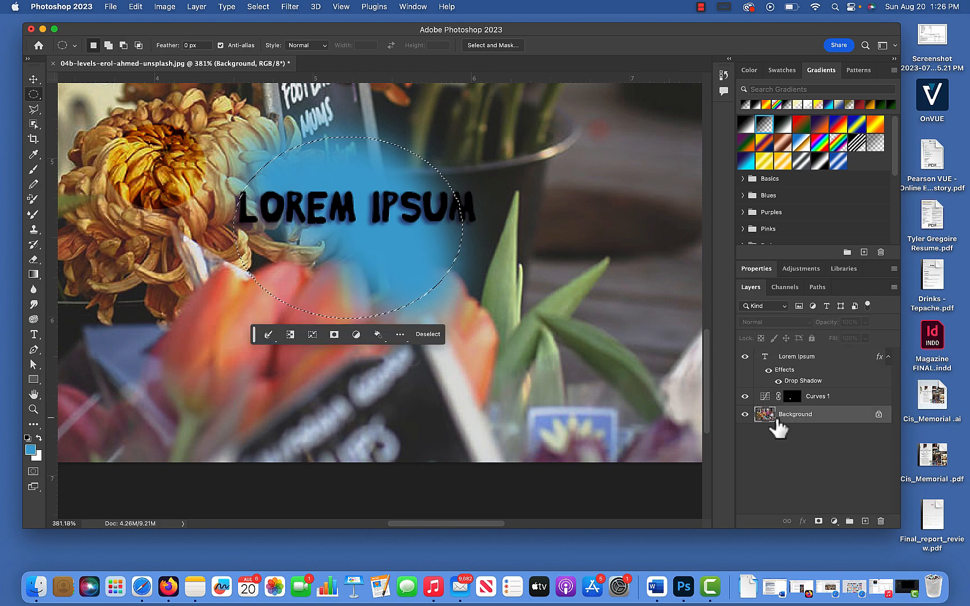
# Step: Free Transform the selected Background area to 162.50% width and 173.33% height, and reposition it behind the text
pyautogui.press('super+t')
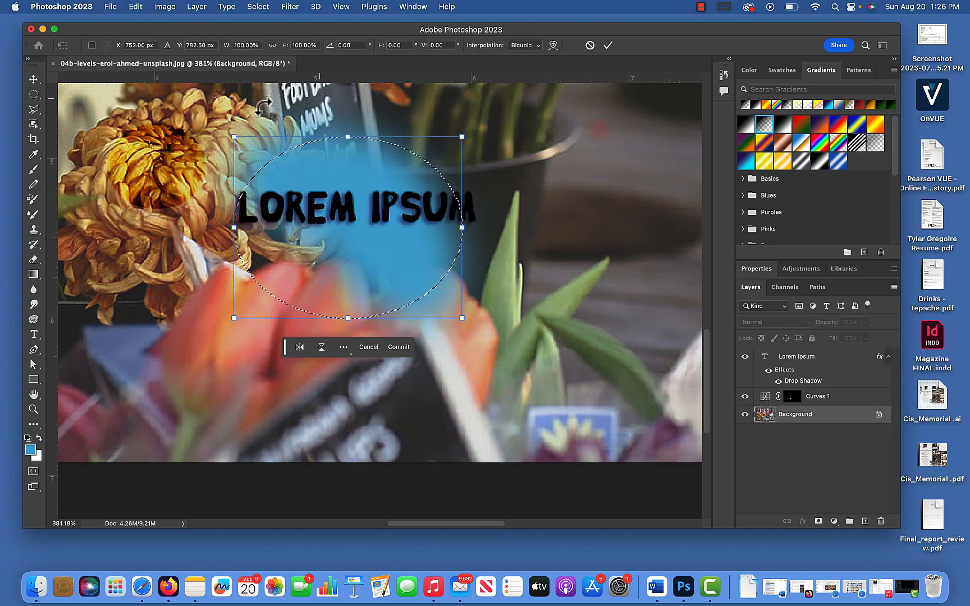
pyautogui.moveTo(465, 323); pyautogui.dragTo(605, 451)
pyautogui.moveTo(442, 304); pyautogui.dragTo(384, 290)
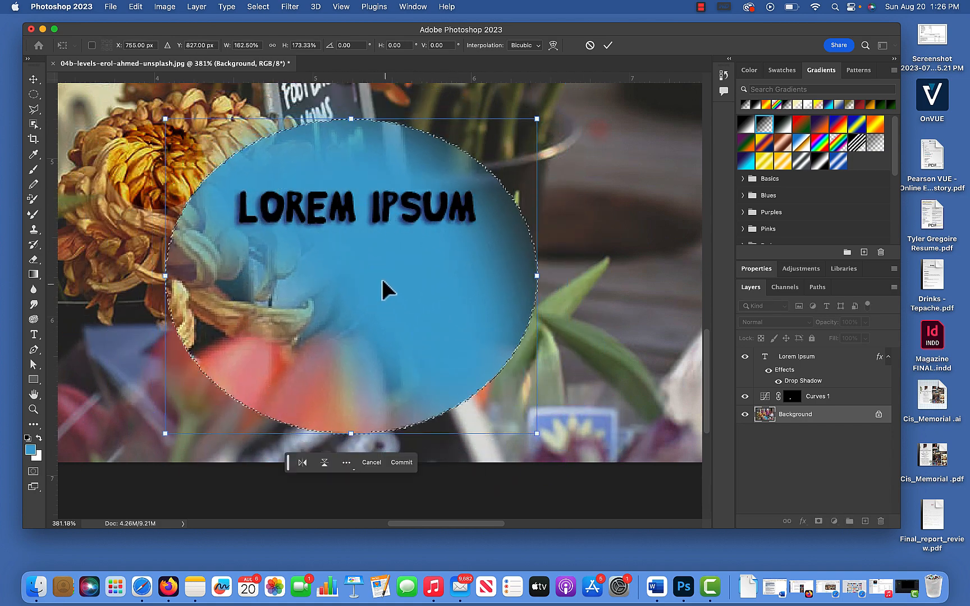
pyautogui.click(607, 45)
# Step: Turn on Show Transform Controls for the Move tool and scale the selected Background area to 81.66% width and 76.57% height
pyautogui.click(33, 79)
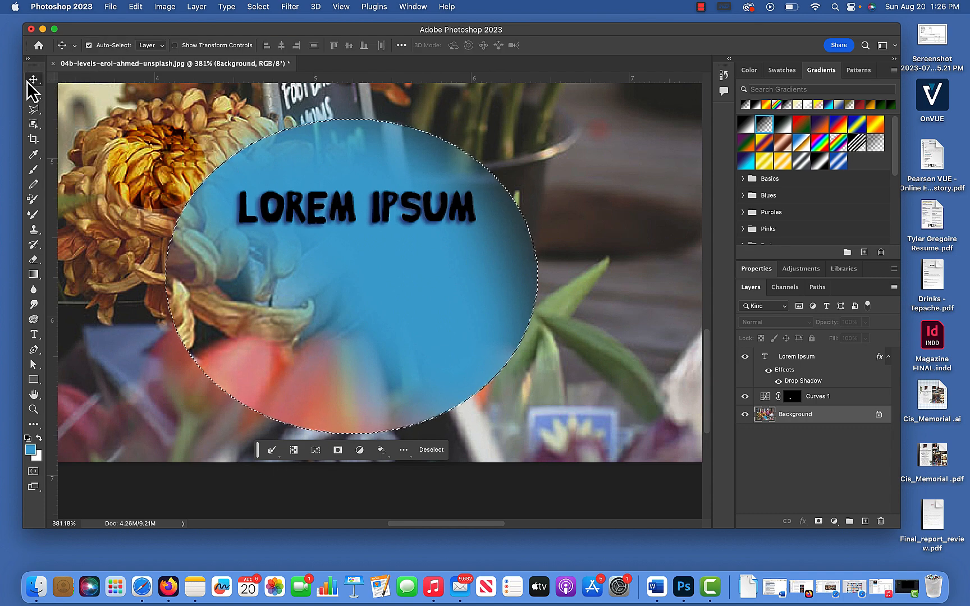
pyautogui.click(175, 45)
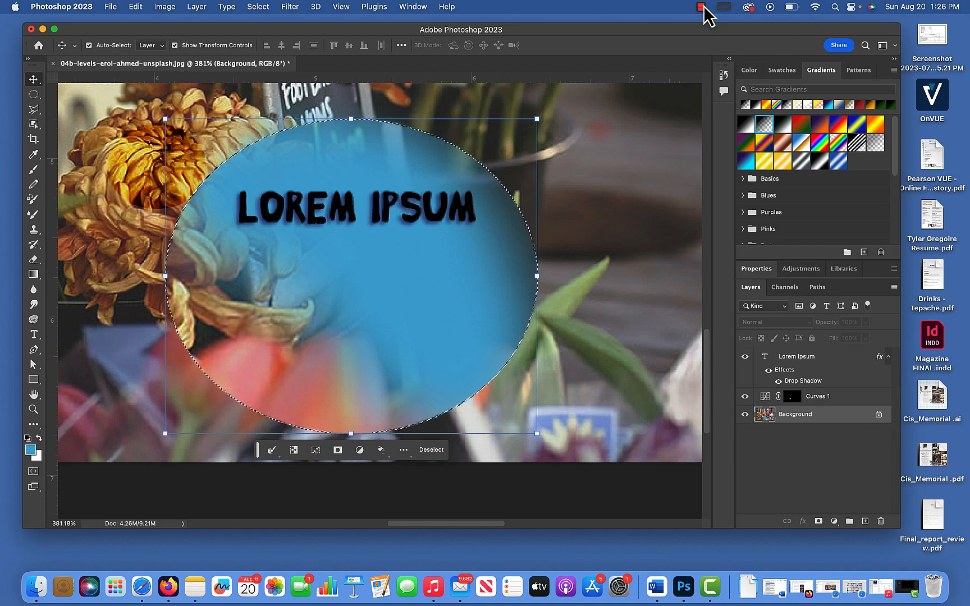
pyautogui.moveTo(539, 119); pyautogui.dragTo(468, 192)
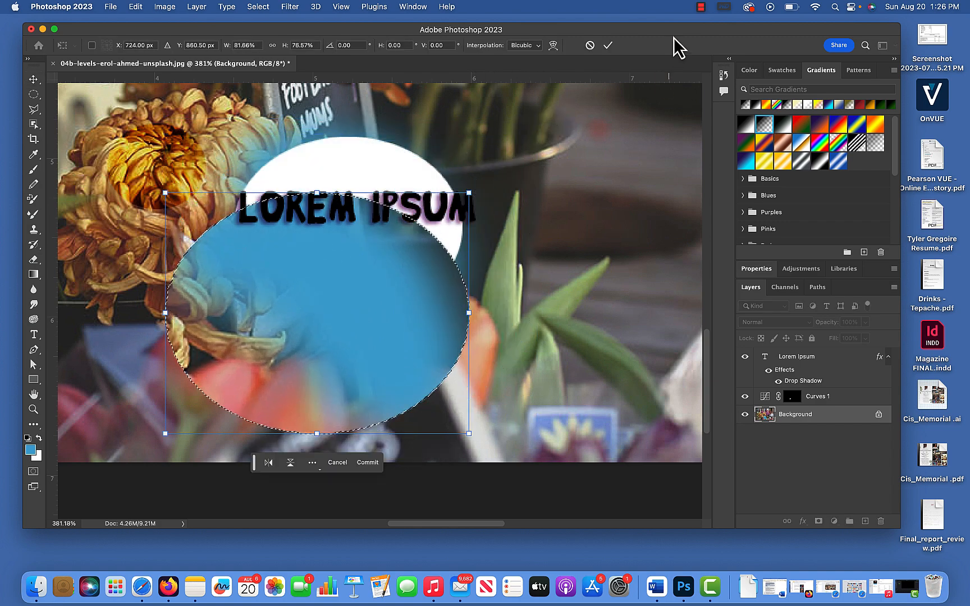
pyautogui.click(701, 7)
pyautogui.click(711, 37)
# Step: Flip the selected Background area horizontally and vertically, and commit the transform
pyautogui.click(269, 464)
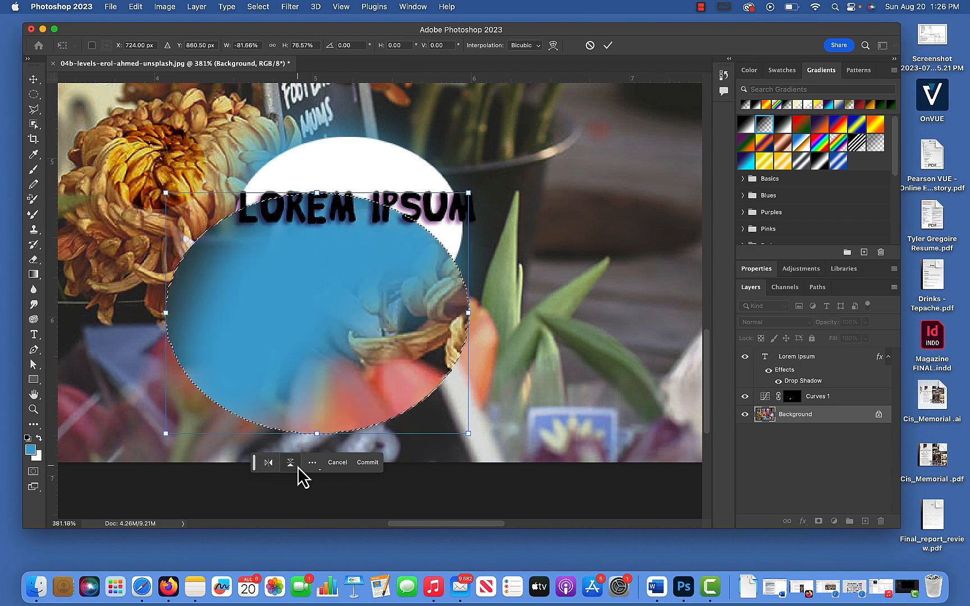
pyautogui.click(292, 464)
pyautogui.click(701, 6)
pyautogui.click(706, 40)
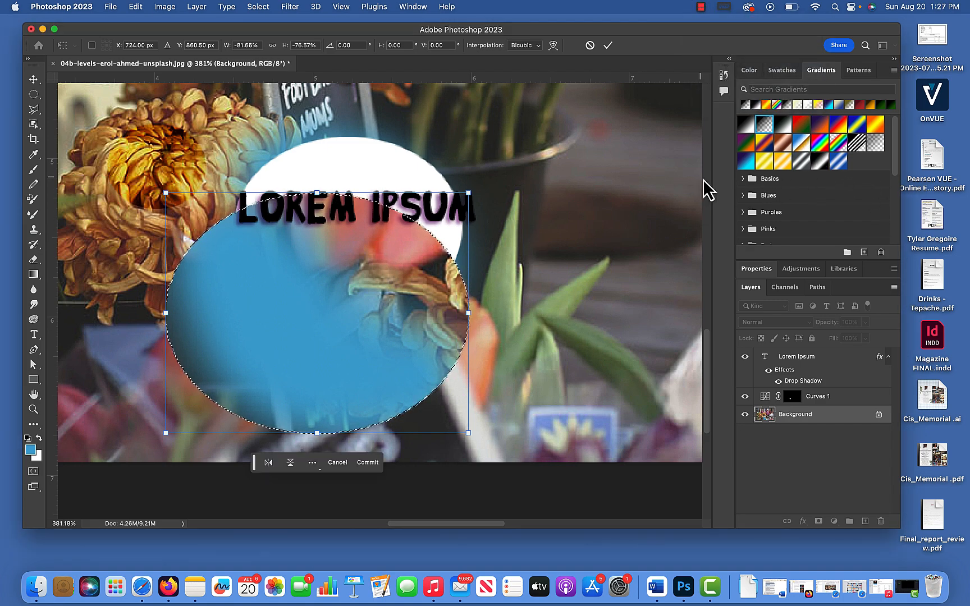
pyautogui.click(110, 7)
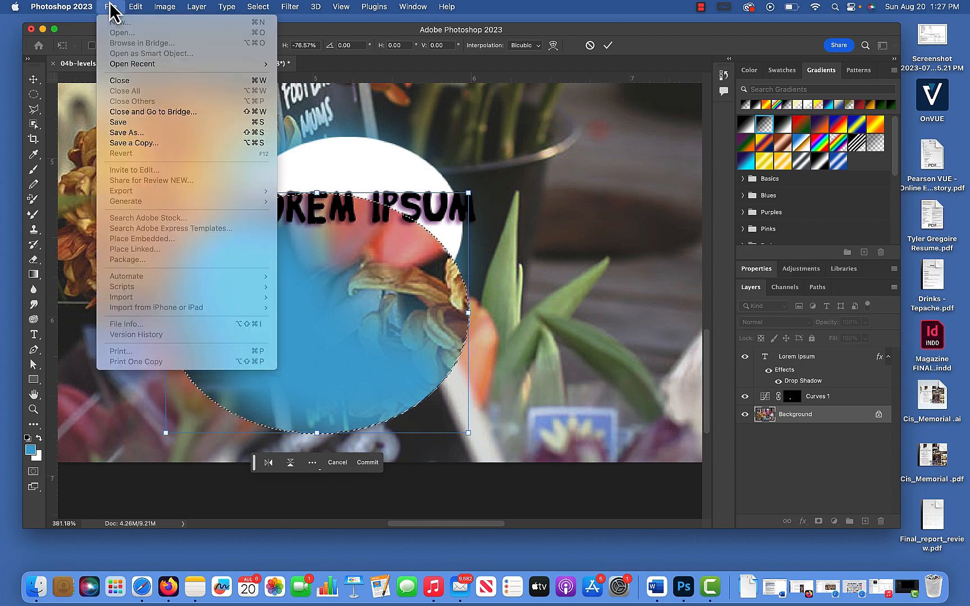
pyautogui.click(110, 7)
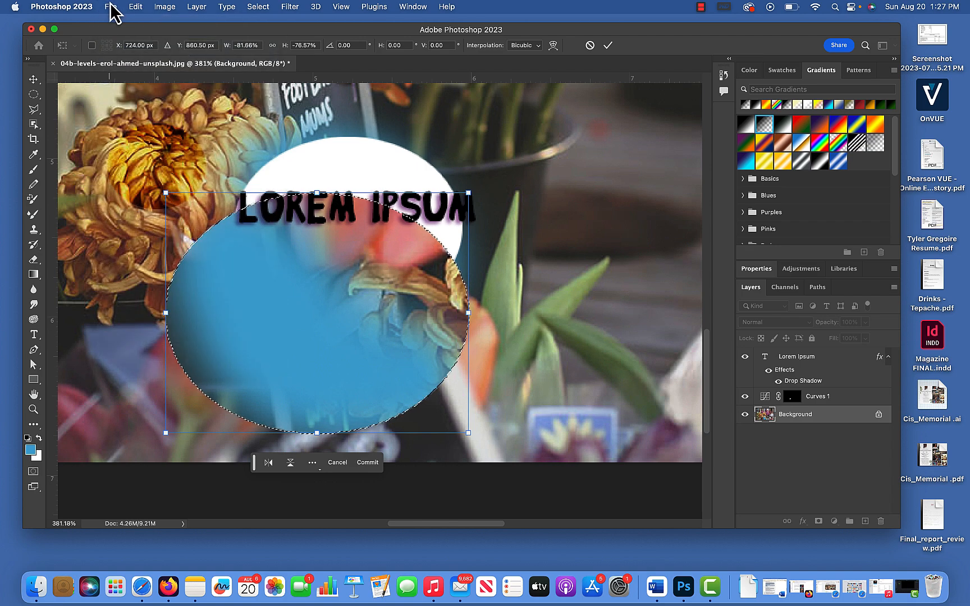
pyautogui.click(198, 7)
pyautogui.click(55, 71)
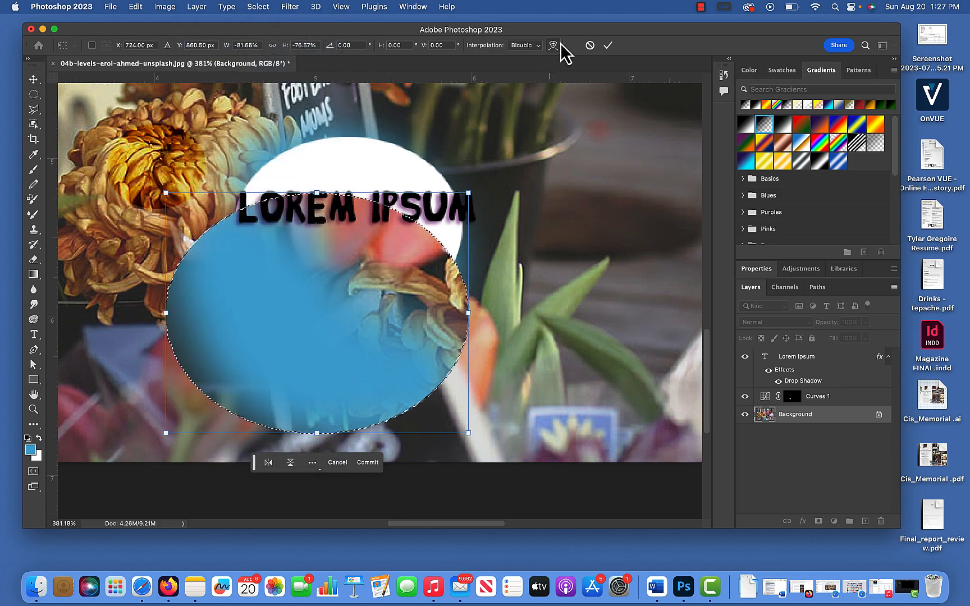
pyautogui.click(607, 45)
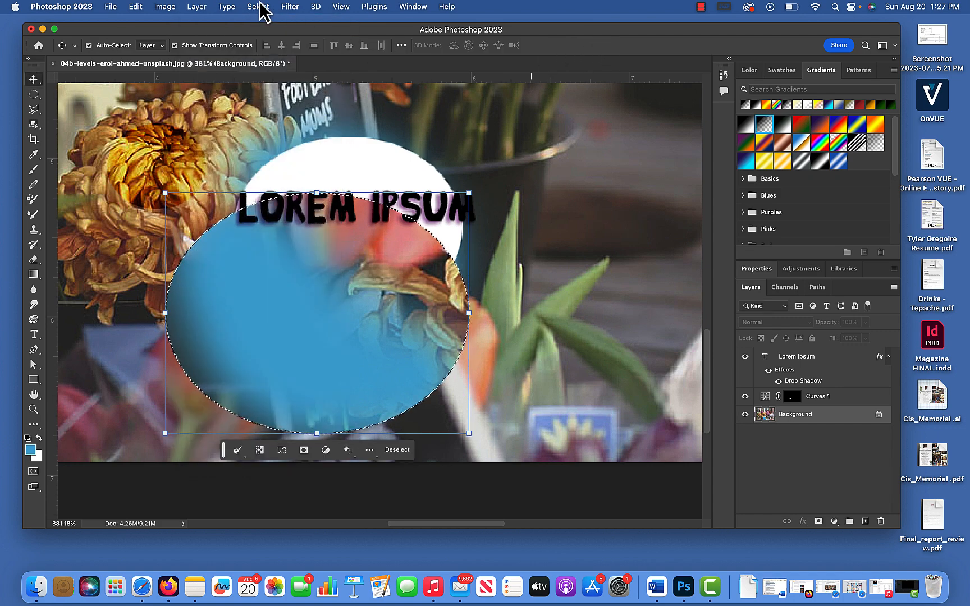
pyautogui.click(167, 8)
pyautogui.moveTo(209, 14)
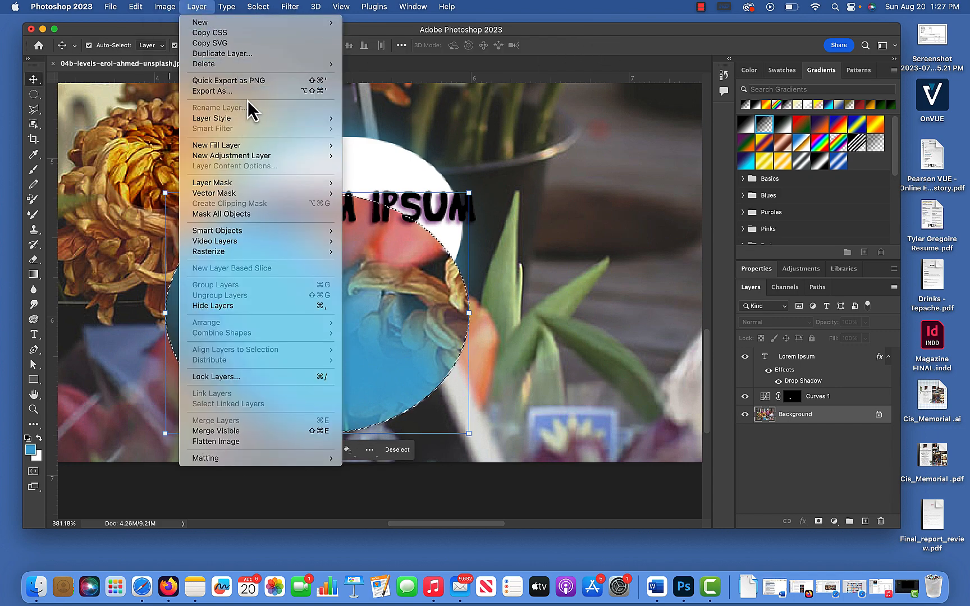
pyautogui.moveTo(257, 146)
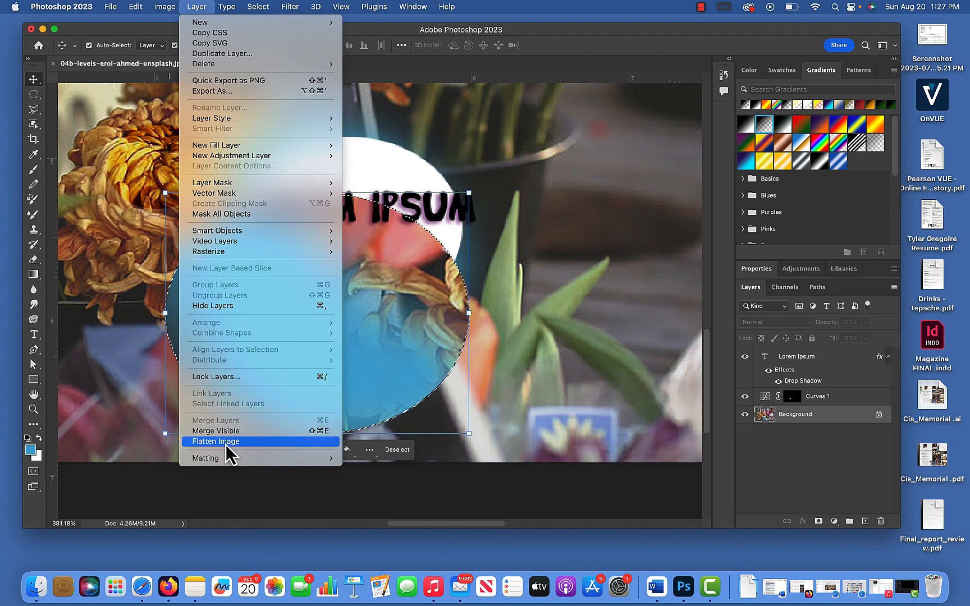
pyautogui.moveTo(257, 7)
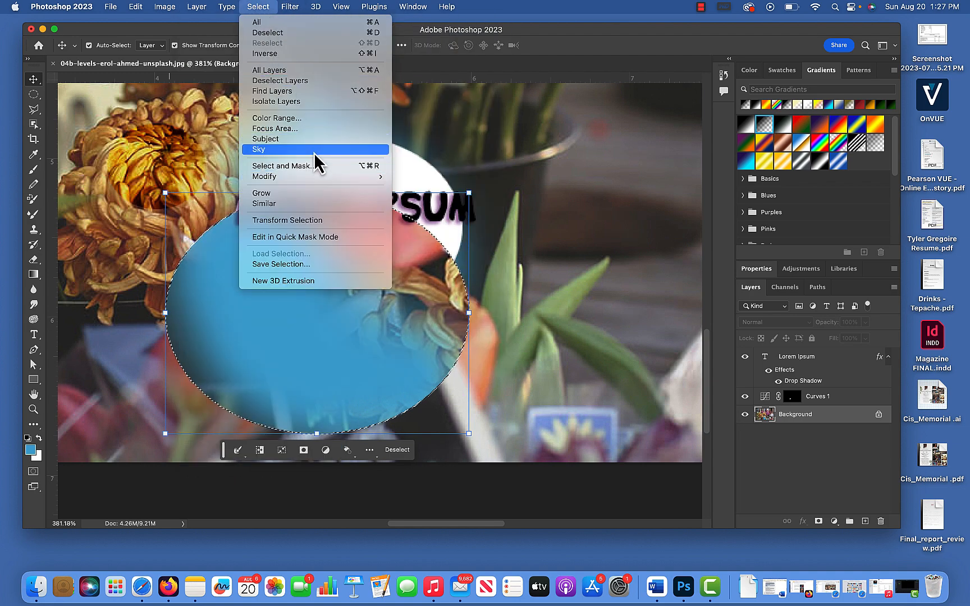
pyautogui.moveTo(135, 7)
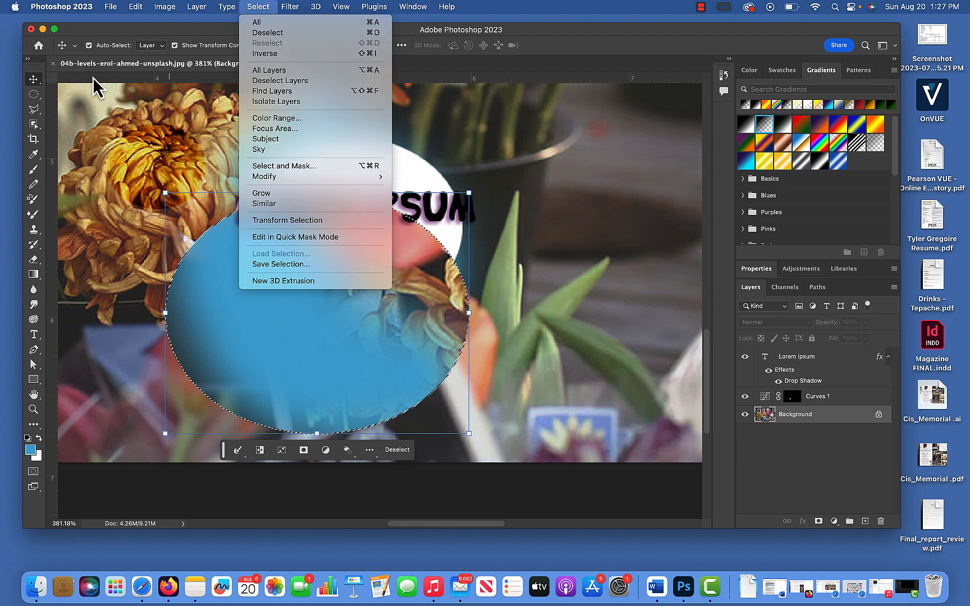
pyautogui.click(137, 76)
# Step: Open the recently used 15-Select-&-Mask PSD file
pyautogui.click(111, 7)
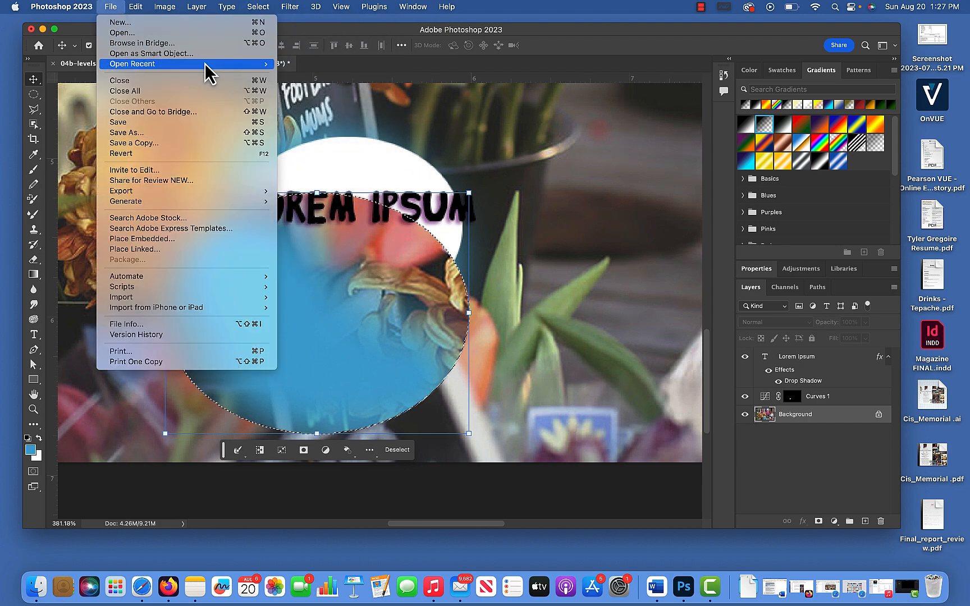
pyautogui.moveTo(204, 63)
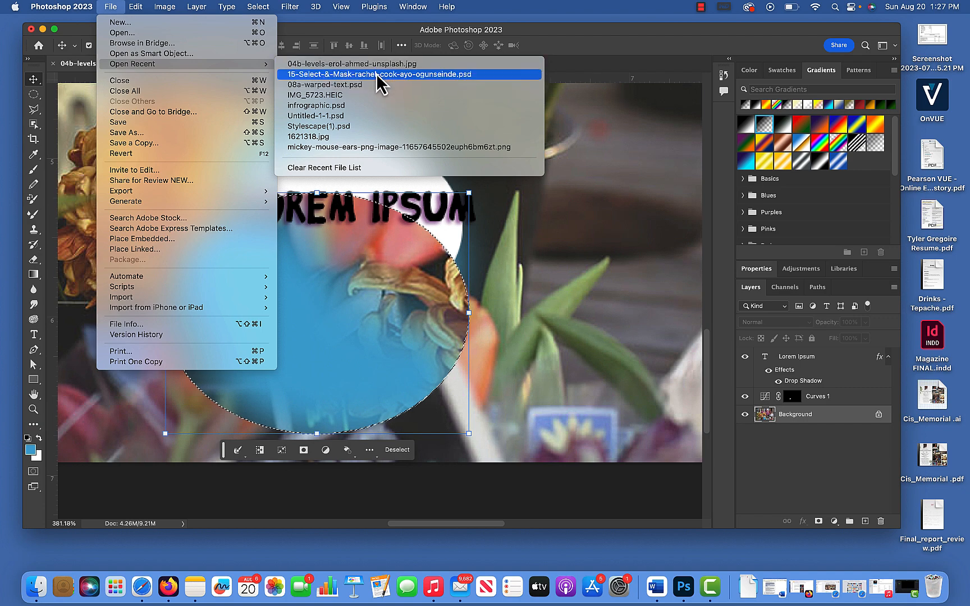
pyautogui.click(376, 73)
# Step: Select the subject of the Model layer automatically, clear the selection, and select the subject again
pyautogui.click(262, 7)
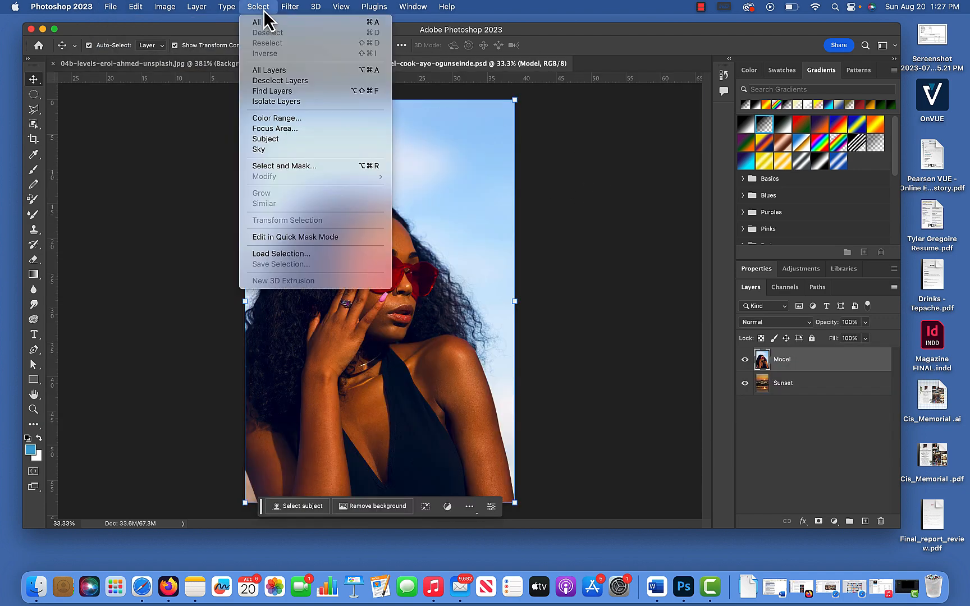
pyautogui.click(316, 141)
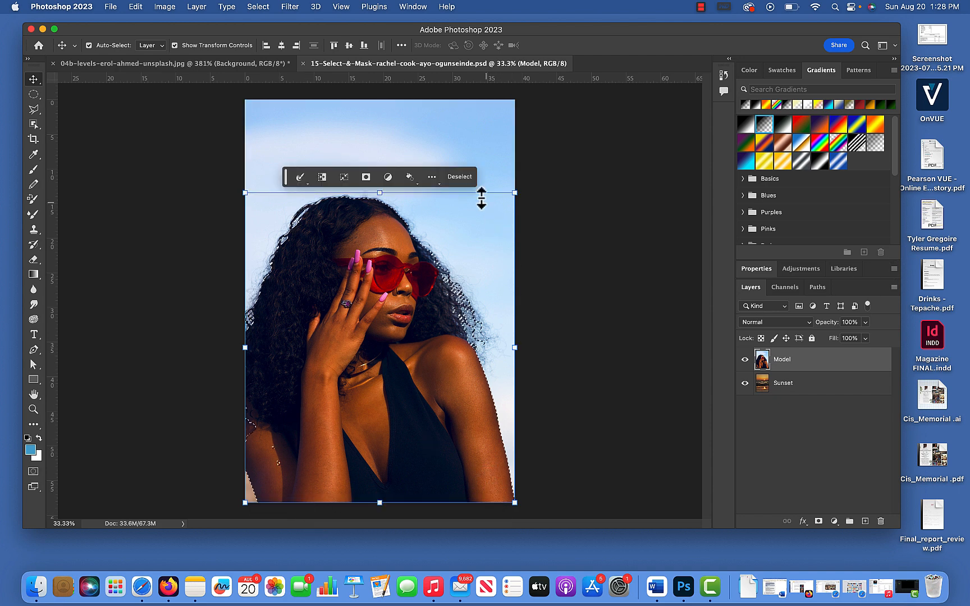
pyautogui.click(463, 177)
pyautogui.click(287, 506)
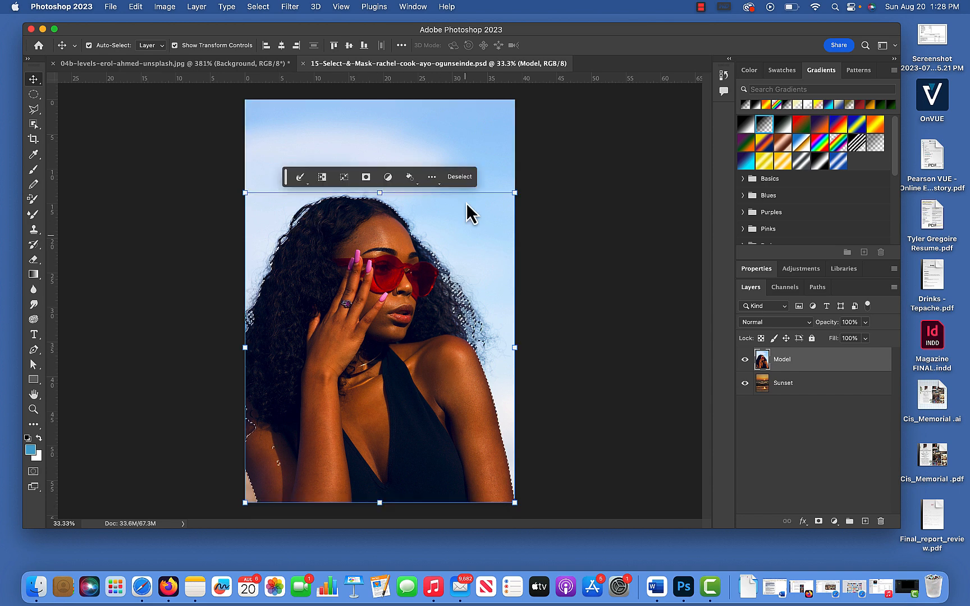
# Step: Open the subject selection in Select and Mask, preview it in Overlay view, and apply it
pyautogui.click(305, 182)
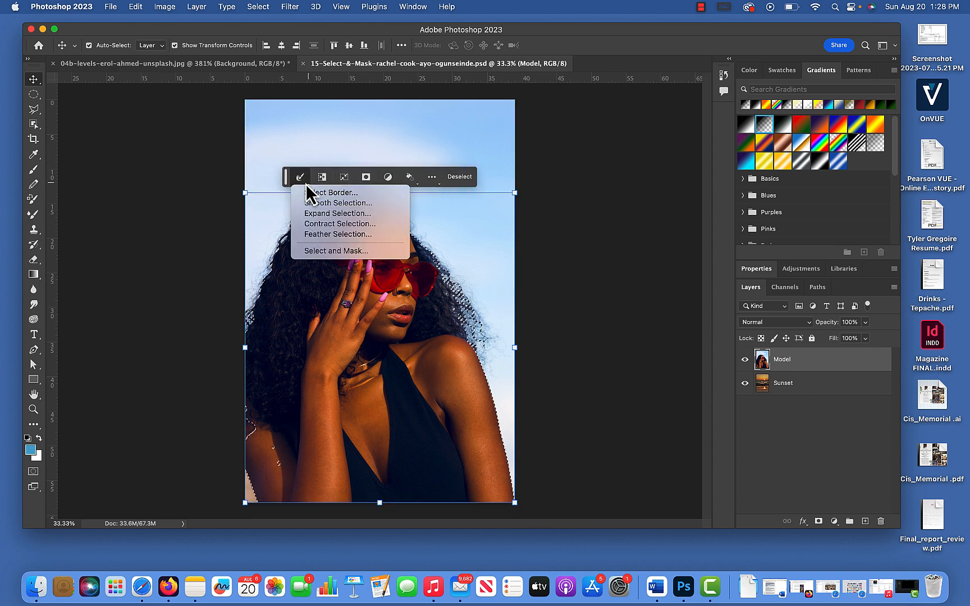
pyautogui.click(331, 252)
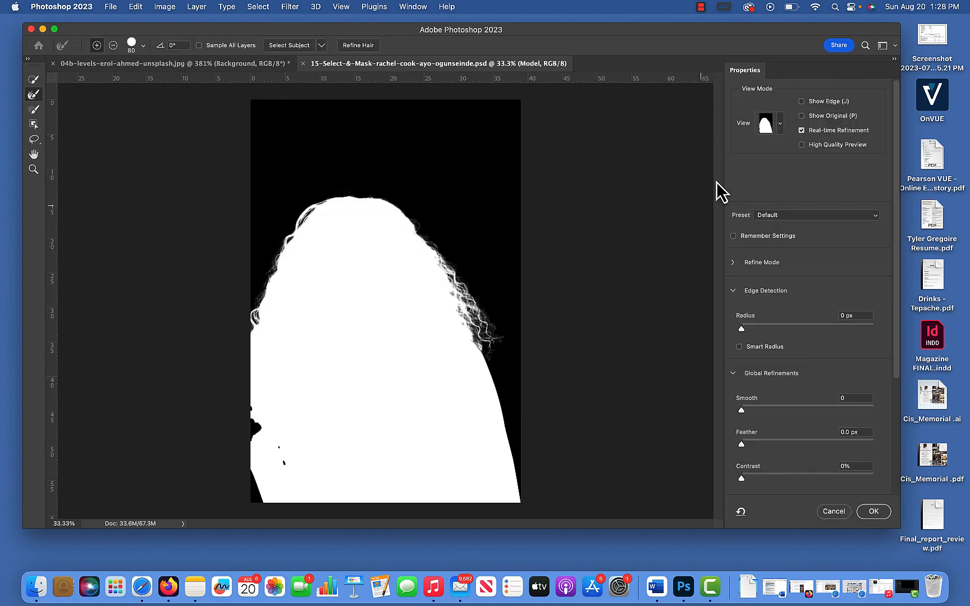
pyautogui.click(780, 128)
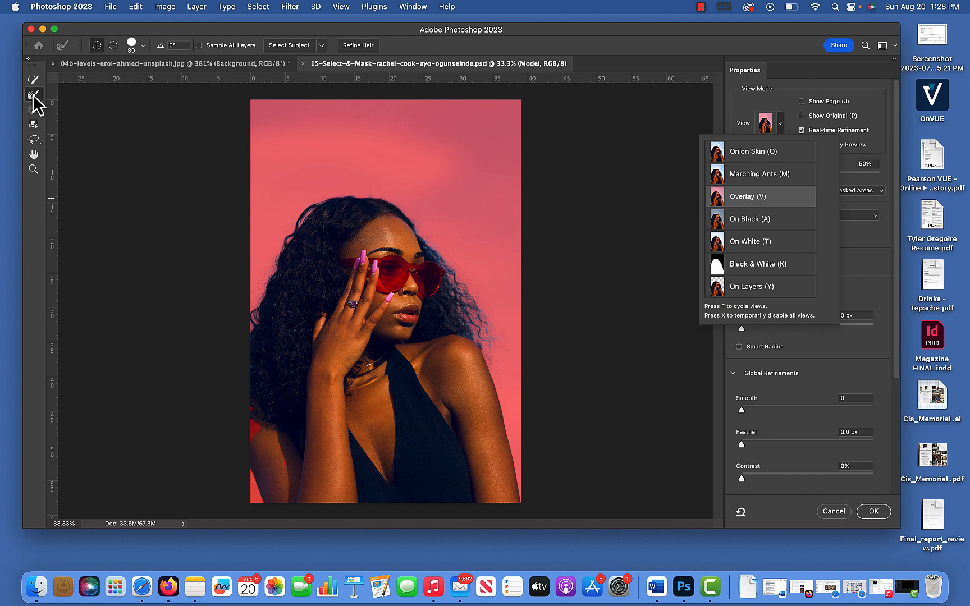
pyautogui.click(440, 275)
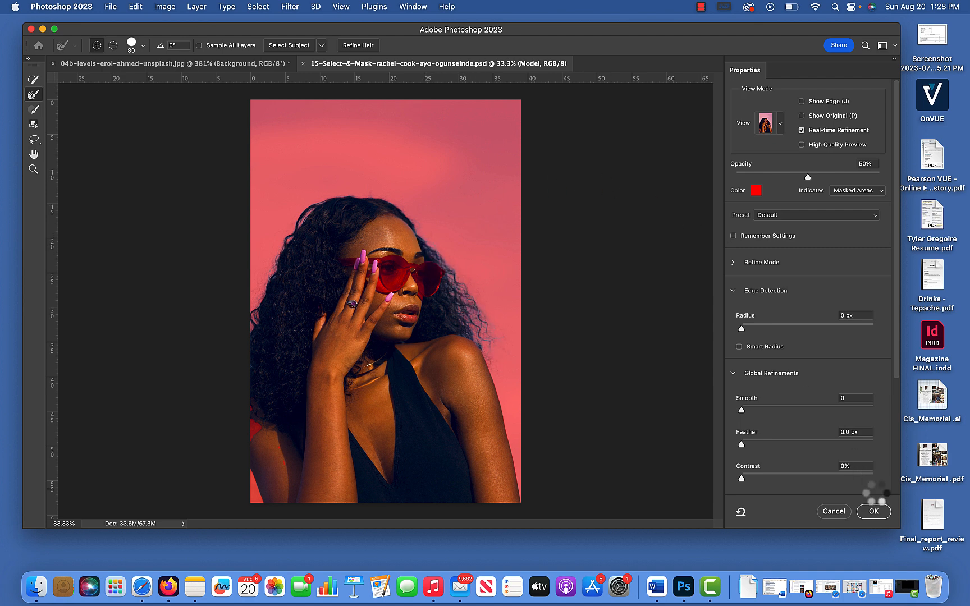
pyautogui.click(880, 511)
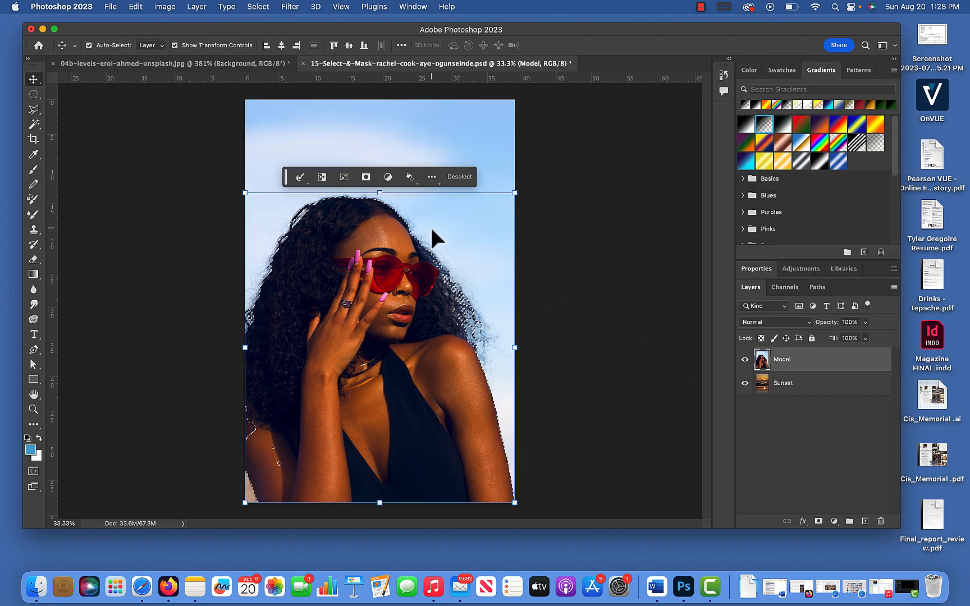
# Step: Mask the Model layer from the subject selection in two different ways, undoing the mask each time
pyautogui.click(365, 177)
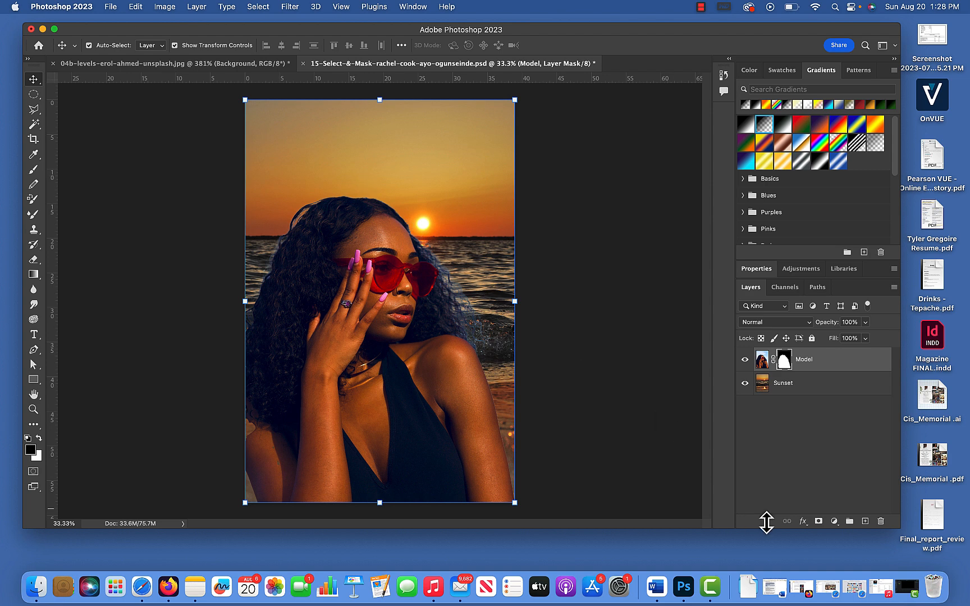
pyautogui.press('super+z')
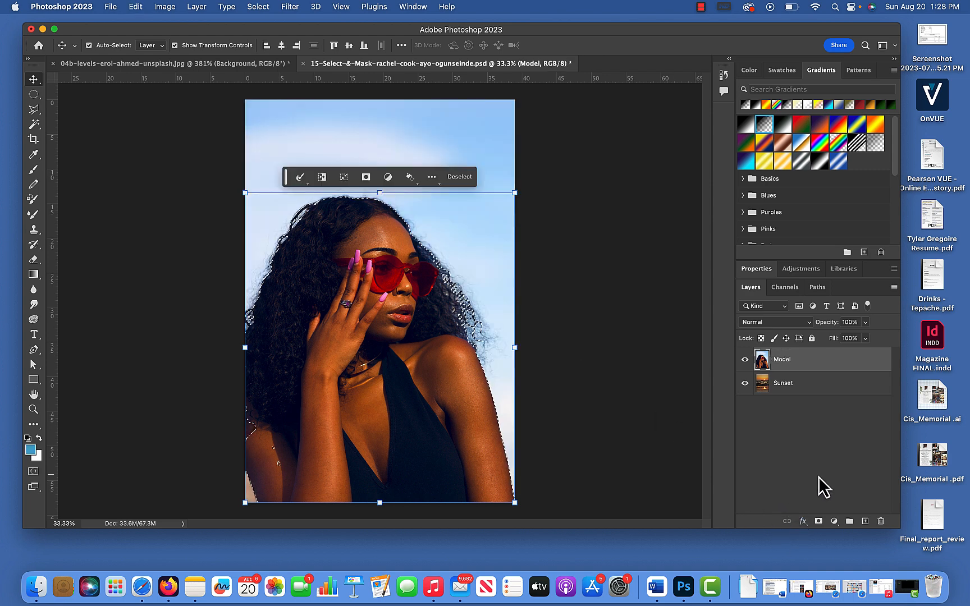
pyautogui.click(818, 521)
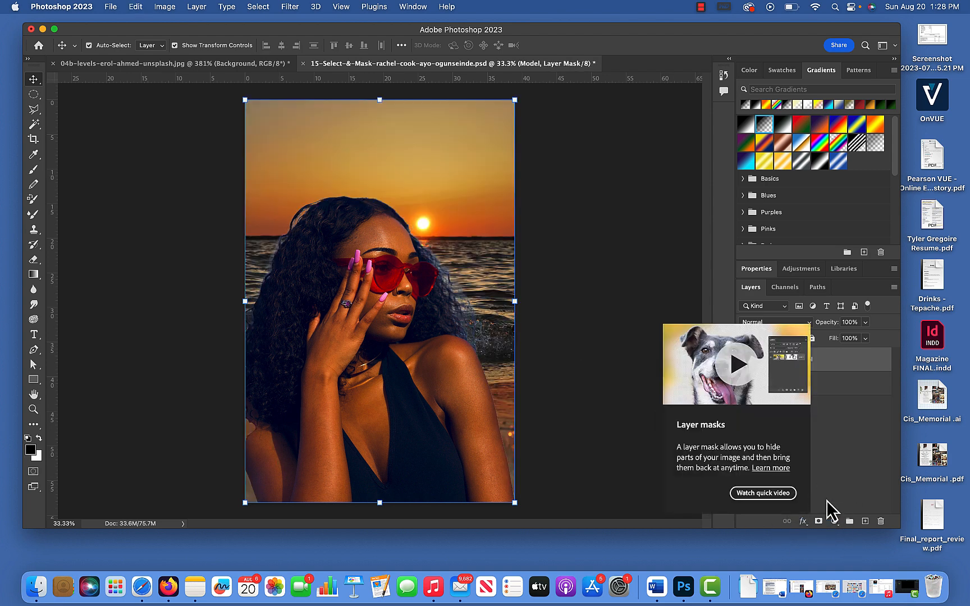
pyautogui.press('super+z')
# Step: Add a Reveal Selection layer mask to the Model layer and undo it
pyautogui.click(198, 7)
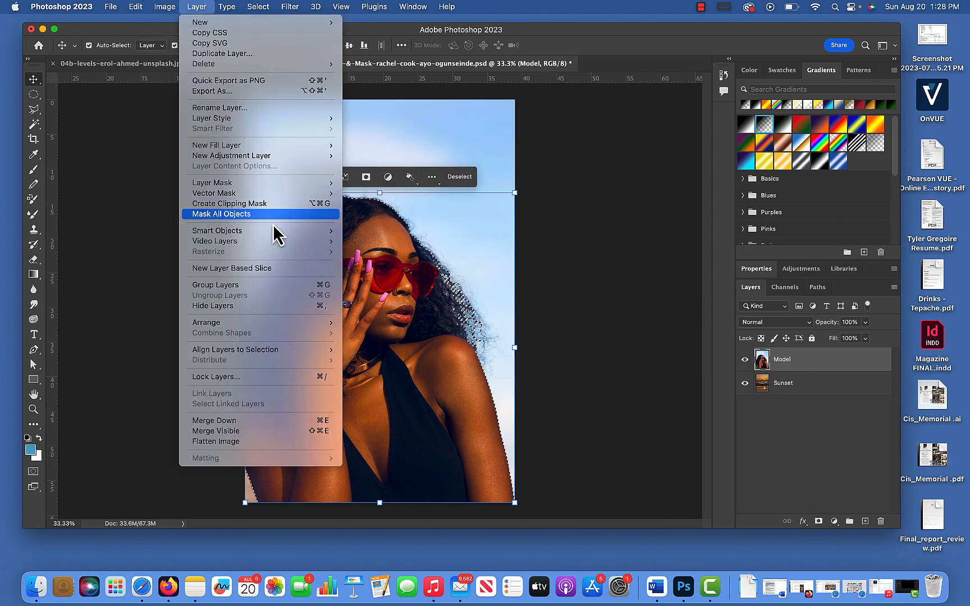
pyautogui.moveTo(308, 185)
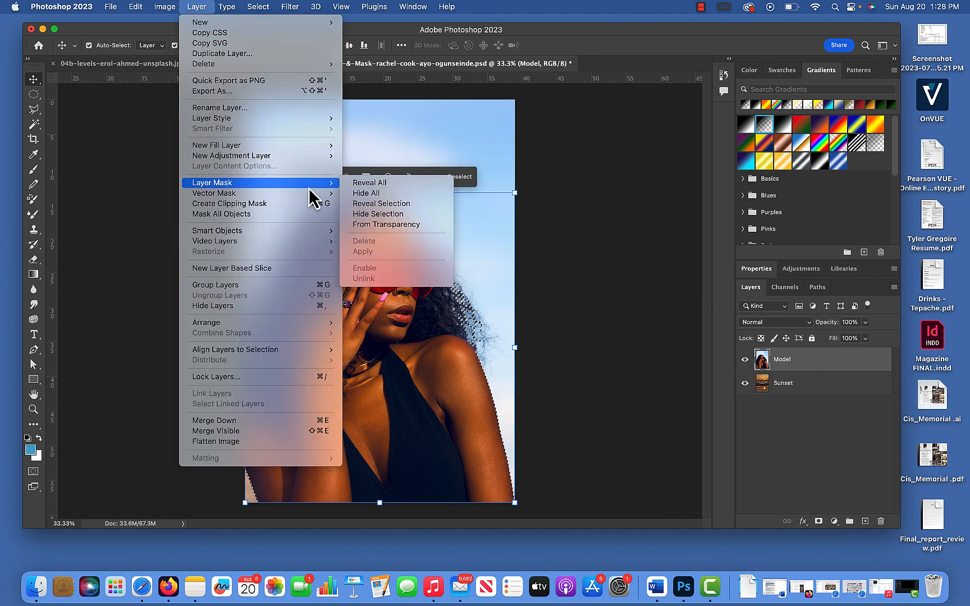
pyautogui.click(402, 206)
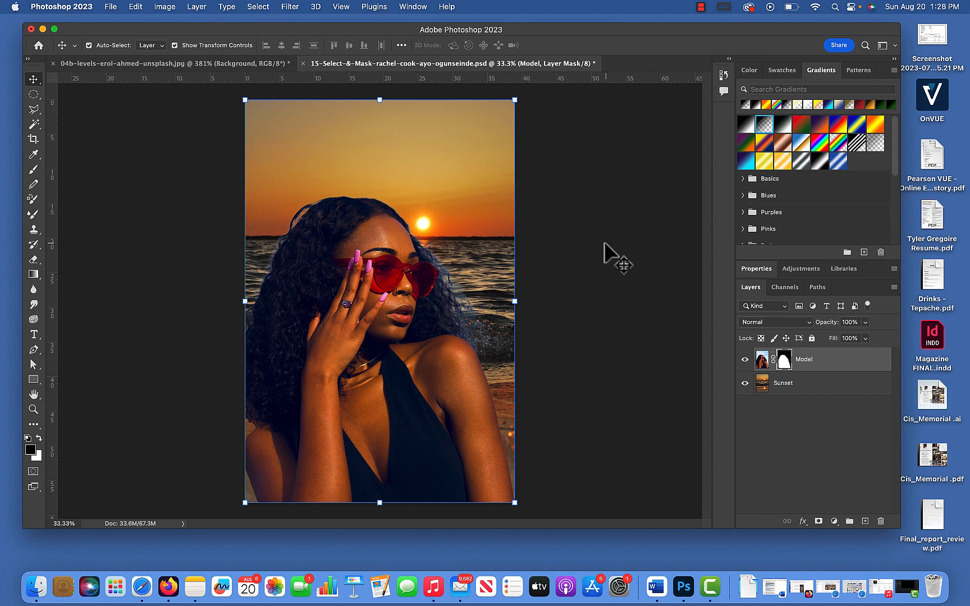
pyautogui.press('super+z')
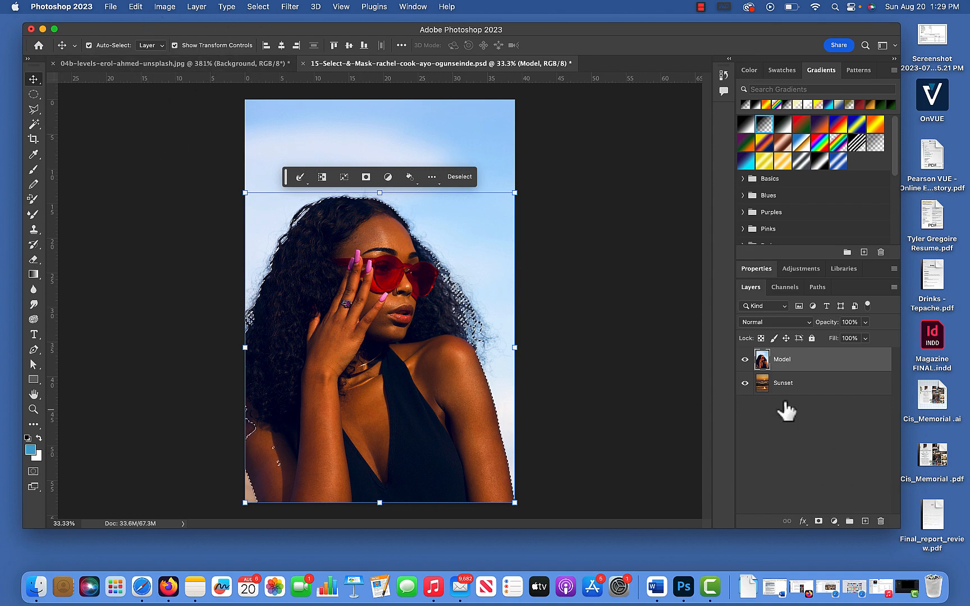
# Step: Hide the Model layer, target the Sunset layer, and clear the selection
pyautogui.click(745, 360)
pyautogui.click(808, 387)
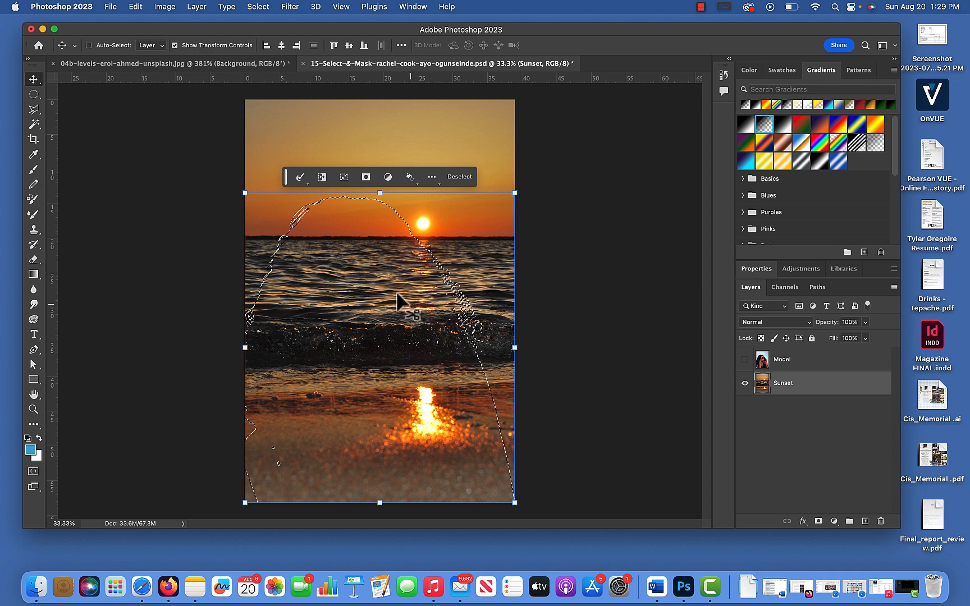
pyautogui.press('super+d')
# Step: Replace the Sunset layer's sky with the pink cloudy sunset preset using Sky Replacement, output to New Layers
pyautogui.click(138, 7)
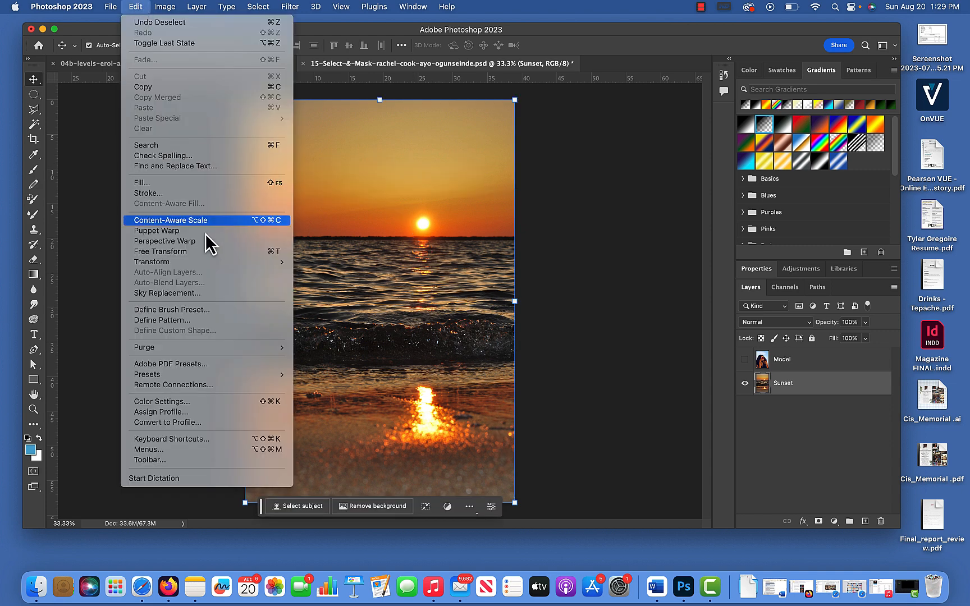
pyautogui.click(207, 293)
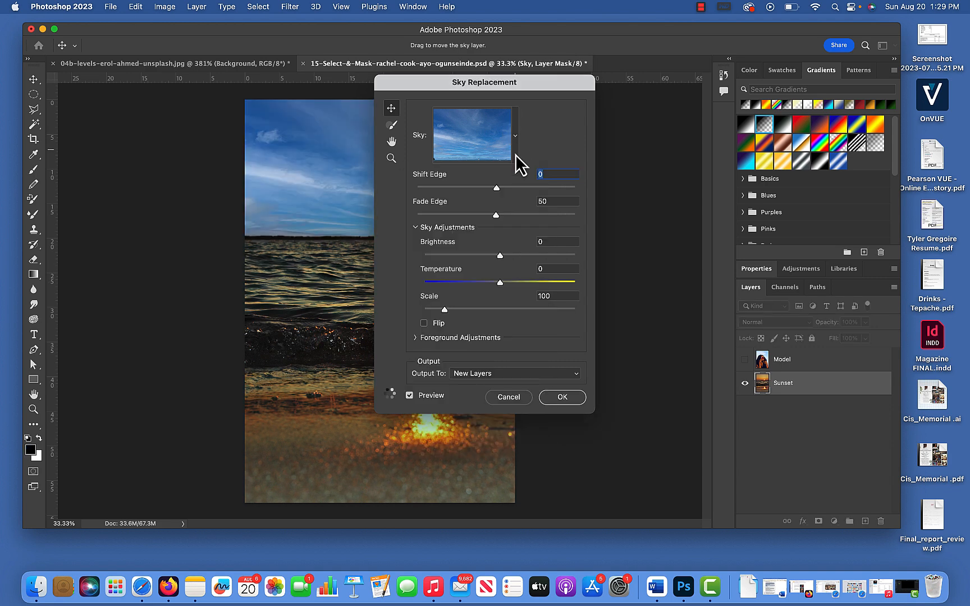
pyautogui.click(516, 136)
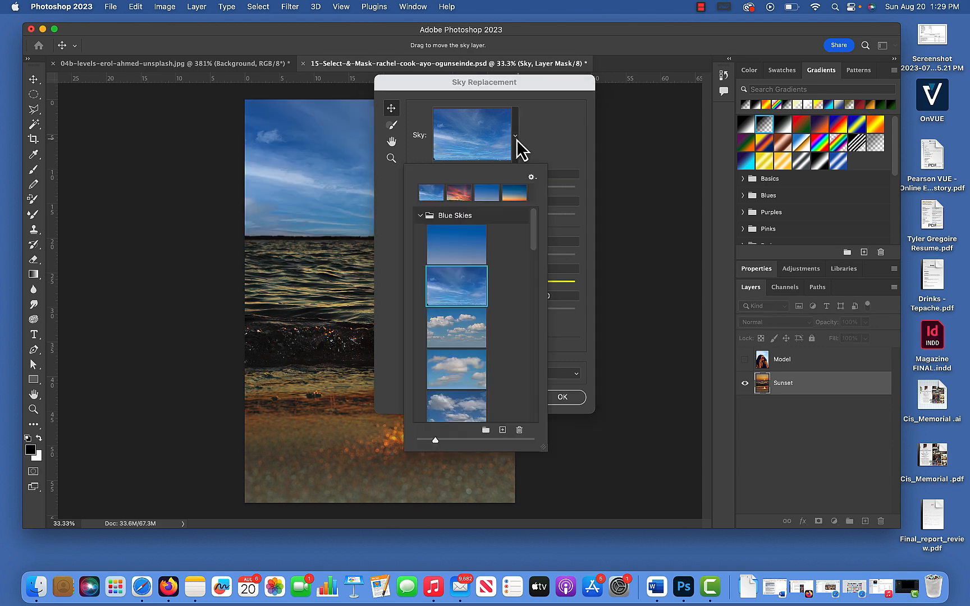
pyautogui.click(459, 194)
pyautogui.click(572, 401)
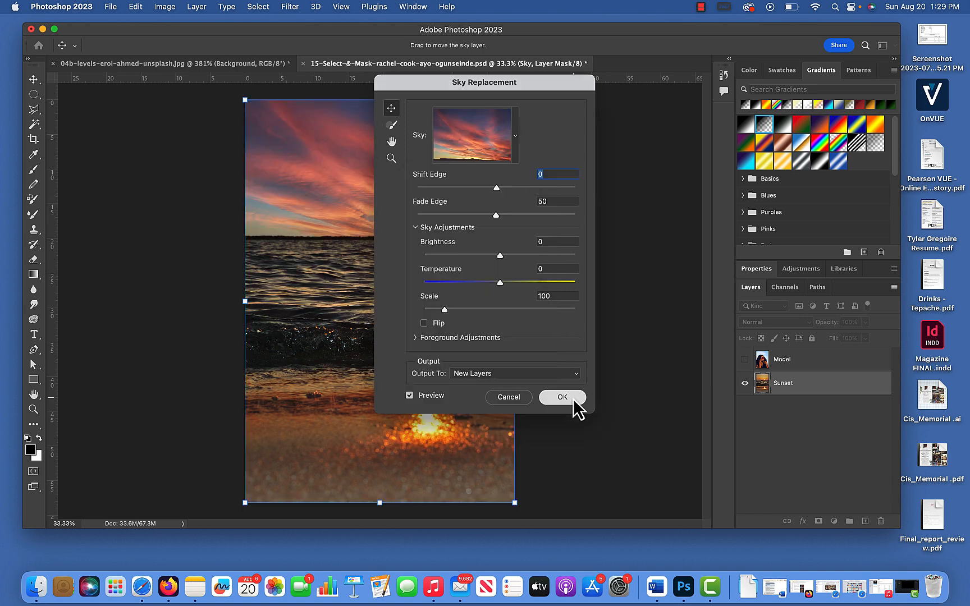
# Step: Apply the Sky Replacement to the Sunset layer with output to New Layers
pyautogui.click(572, 401)
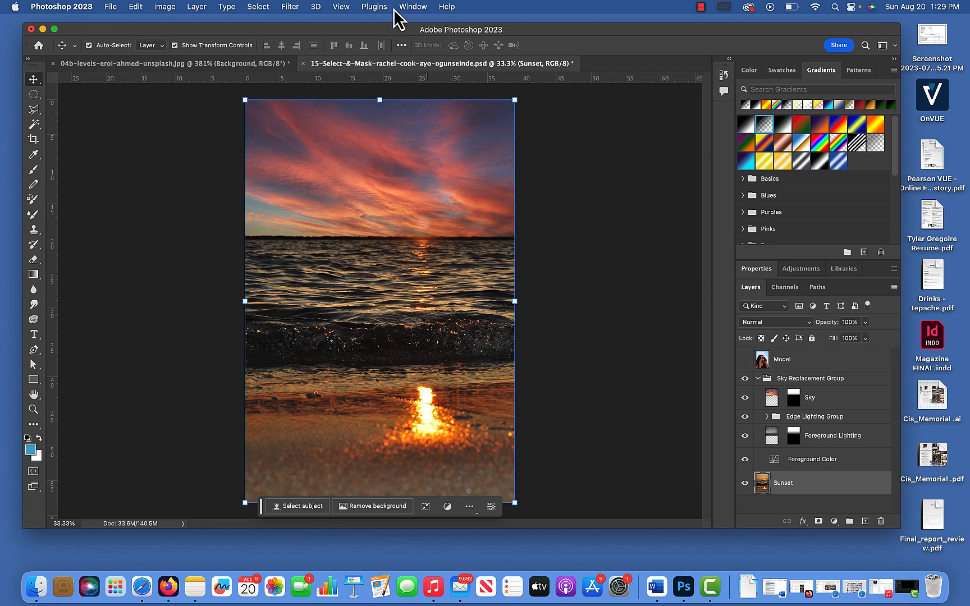
# Step: Look through the Distort, Blur Gallery and Blur filters, and view the Sunset layer in the Camera Raw Filter without adjusting any settings
pyautogui.click(289, 6)
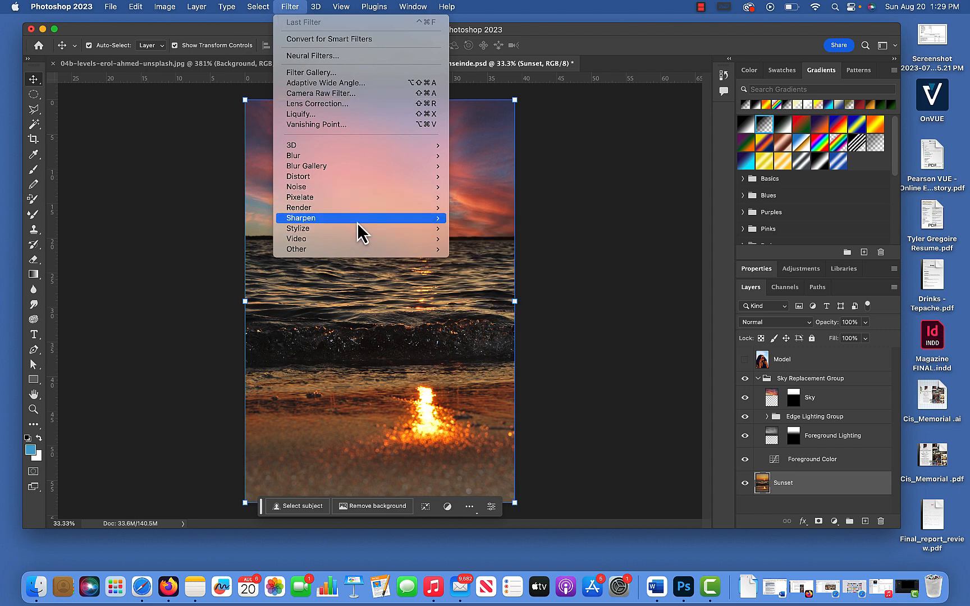
pyautogui.moveTo(358, 223)
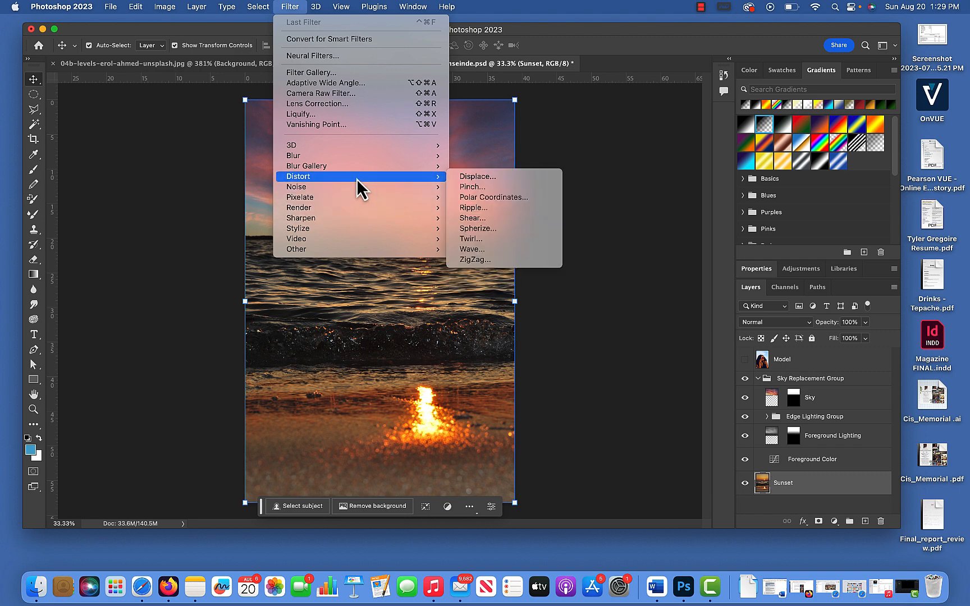
pyautogui.moveTo(348, 156)
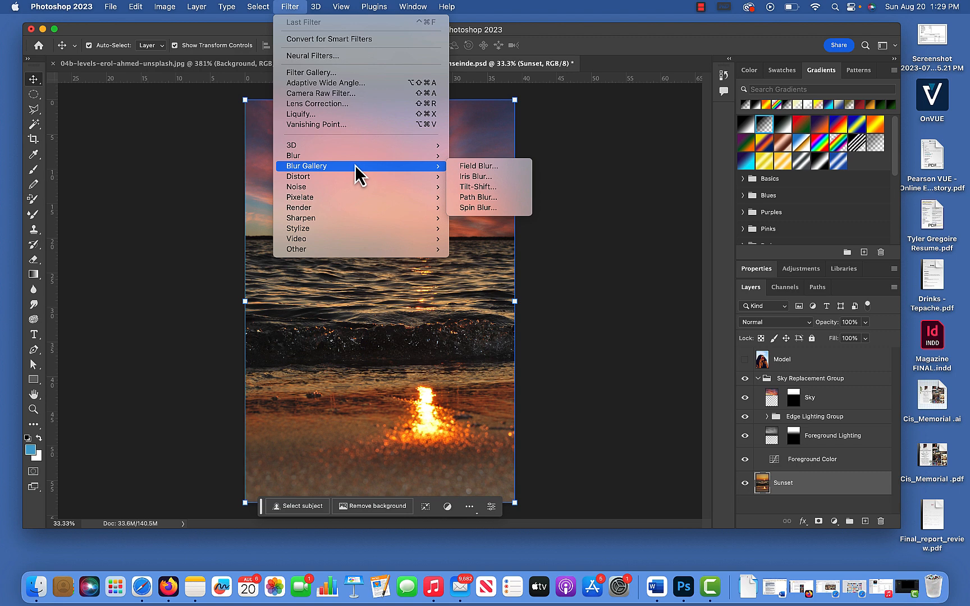
pyautogui.moveTo(354, 157)
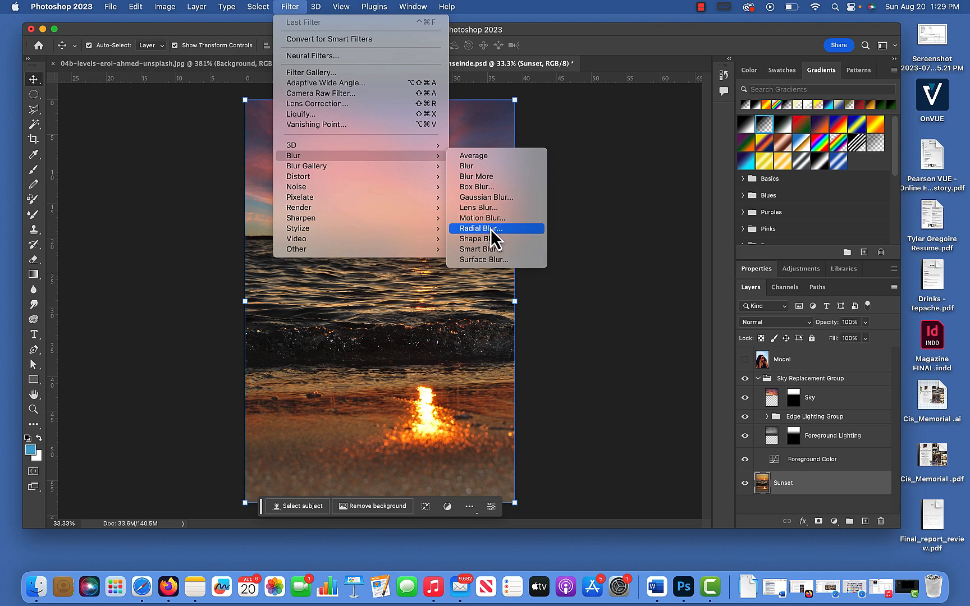
pyautogui.moveTo(351, 219)
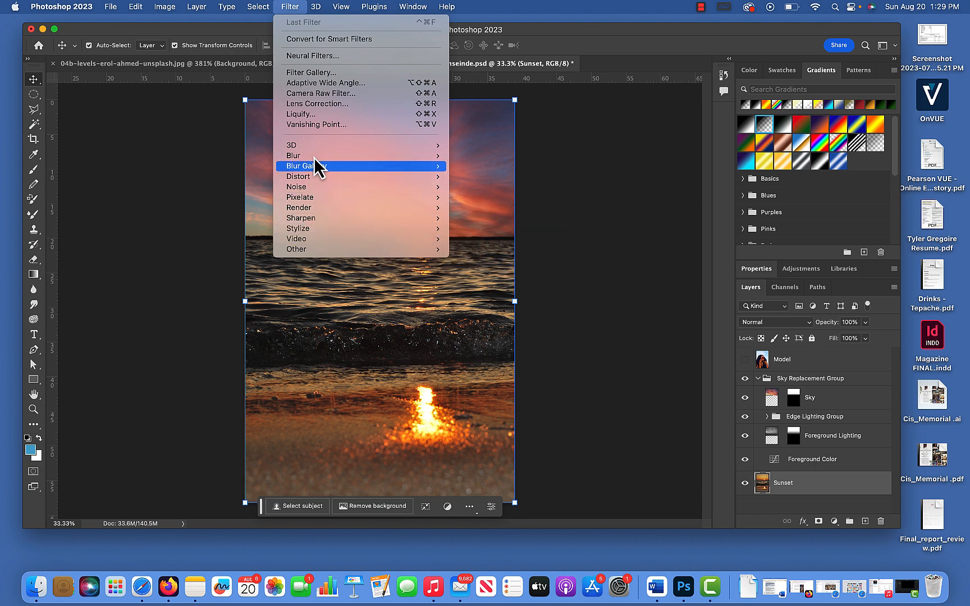
pyautogui.click(334, 94)
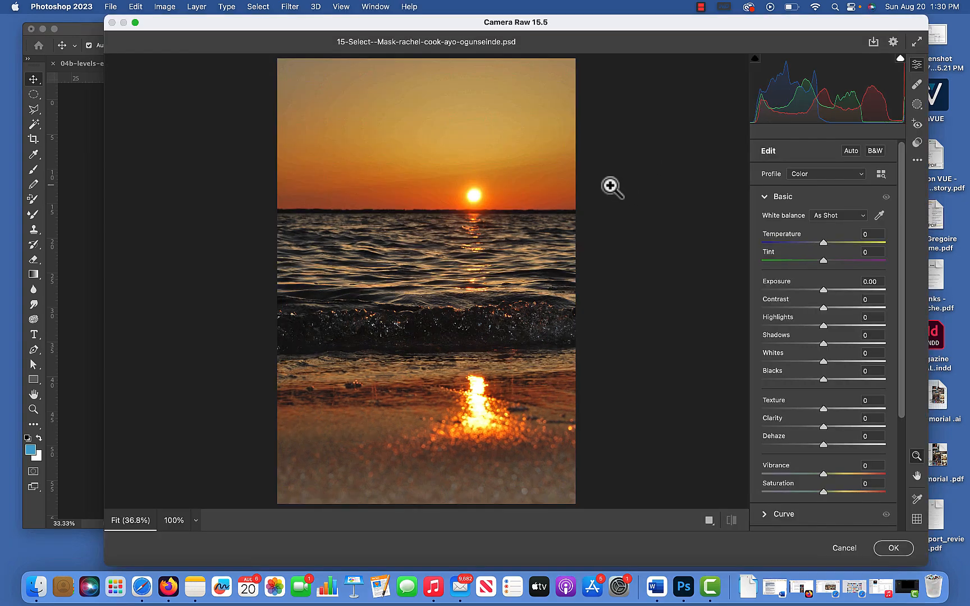
pyautogui.click(903, 553)
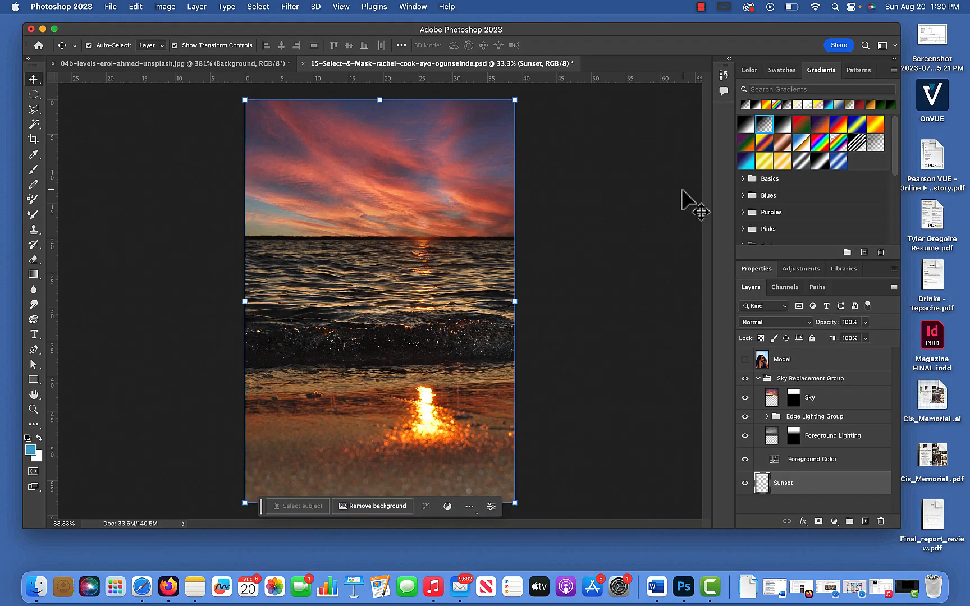
# Step: Examine the file formats offered for saving a copy of the document, and cancel without saving
pyautogui.click(110, 7)
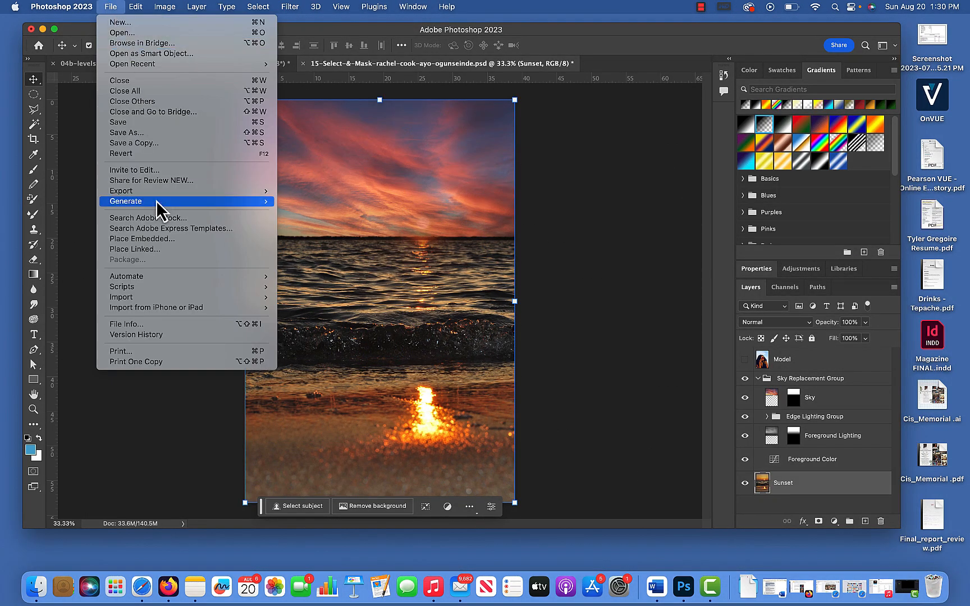
pyautogui.click(147, 143)
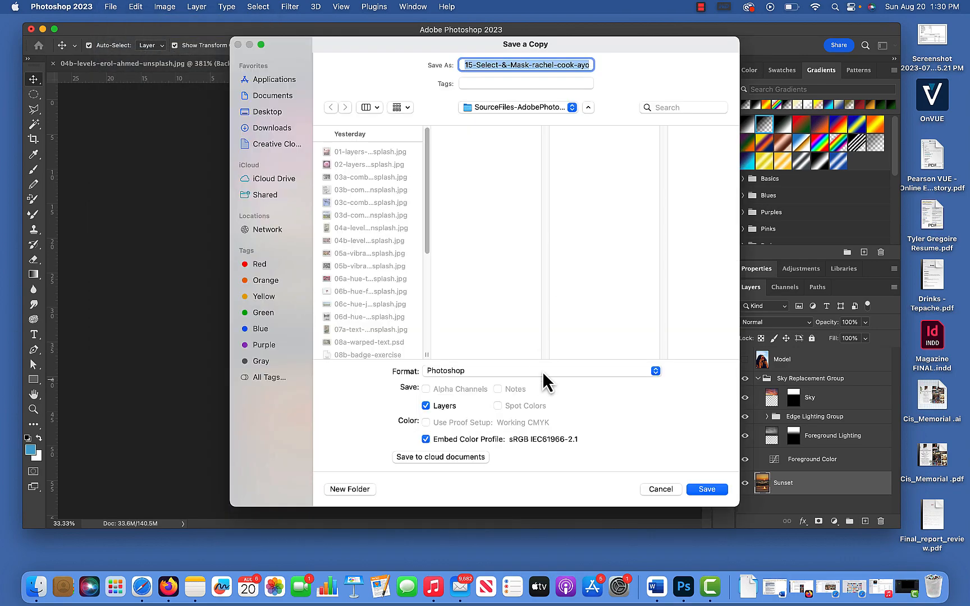
pyautogui.click(543, 372)
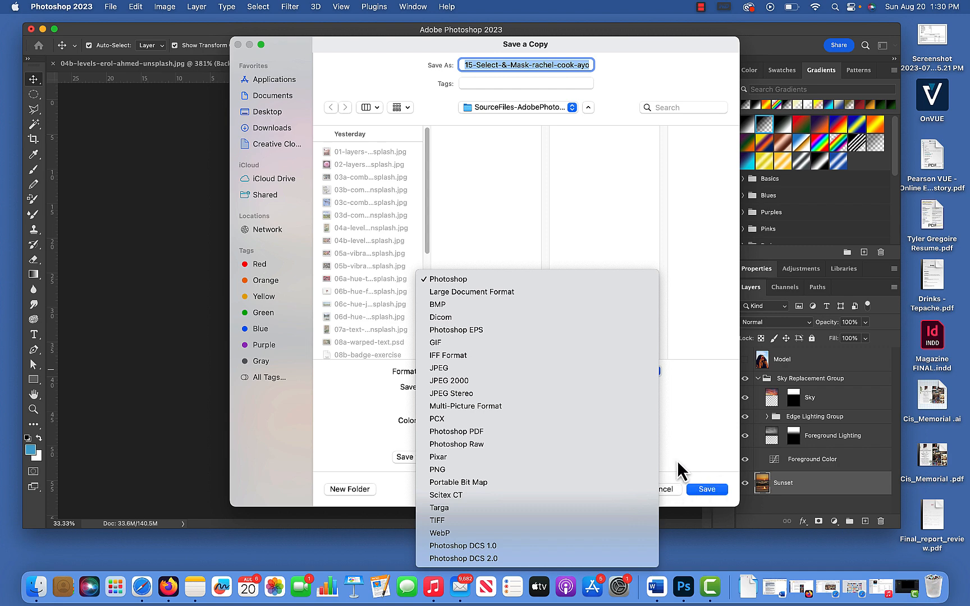
pyautogui.click(656, 487)
pyautogui.click(660, 489)
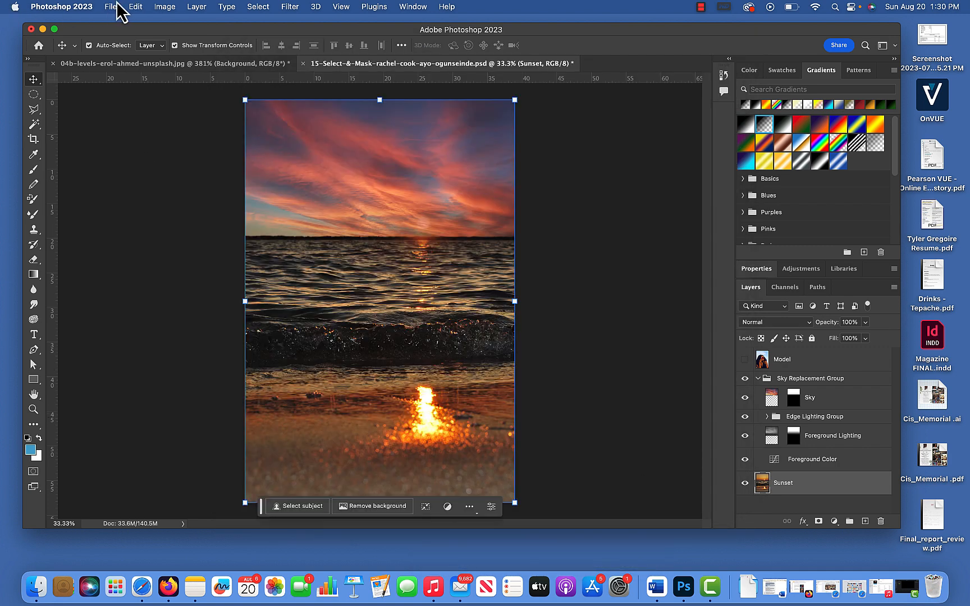
# Step: Inspect the Export As settings and format choices for the document, and cancel the export
pyautogui.click(110, 7)
pyautogui.moveTo(177, 191)
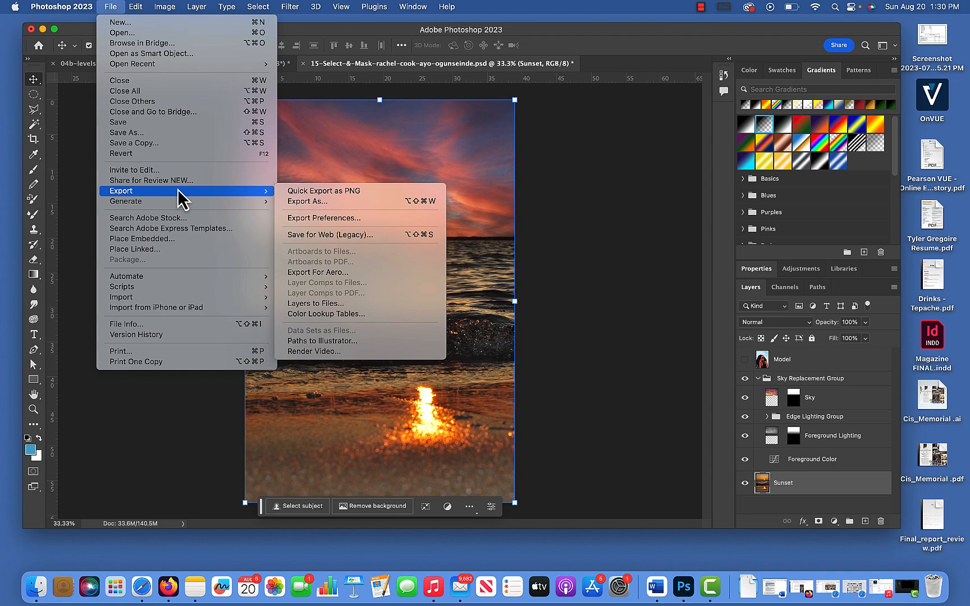
pyautogui.click(317, 202)
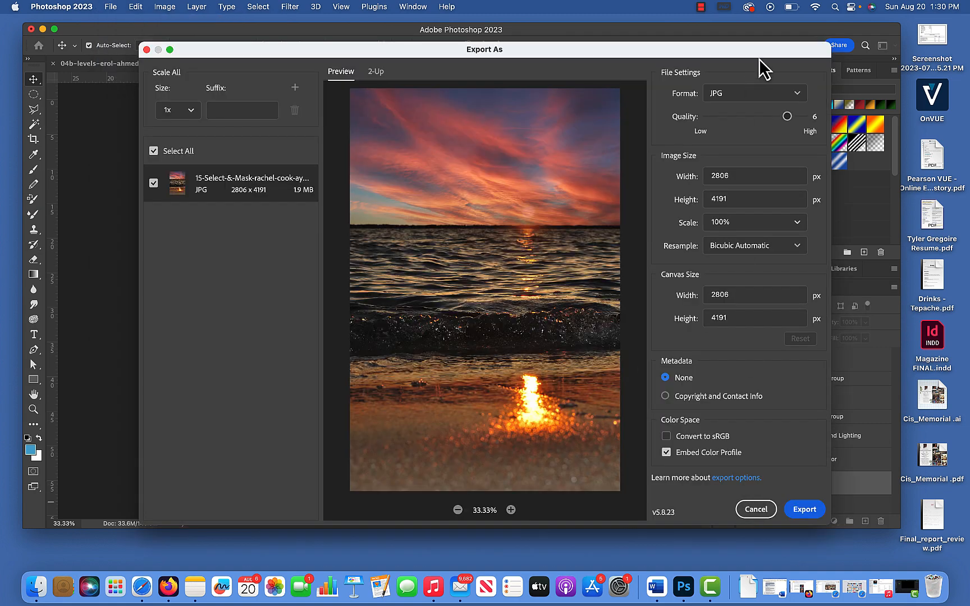
pyautogui.click(778, 95)
pyautogui.click(758, 509)
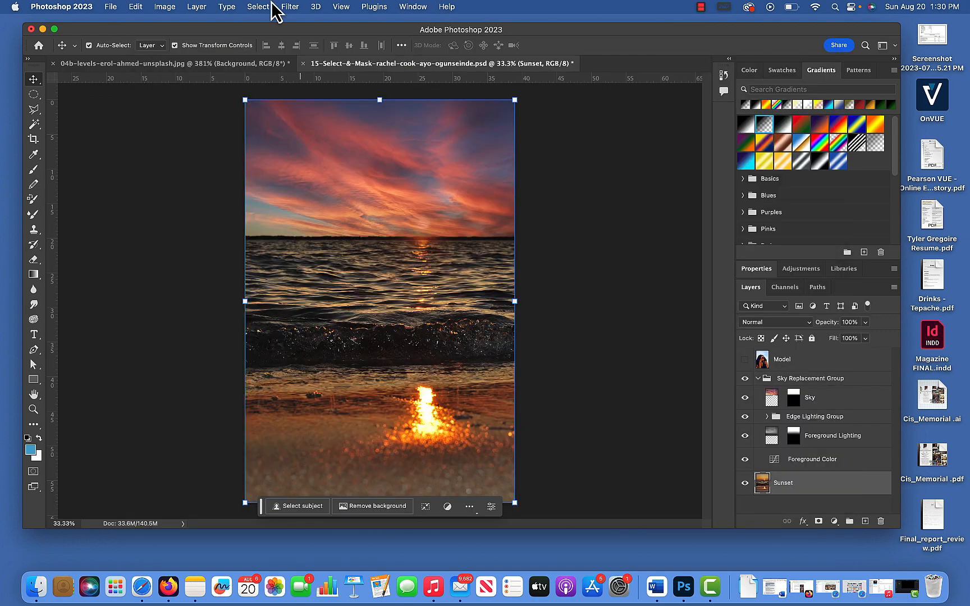
# Step: Review the Save a Copy format list once more, including Photoshop PDF, and cancel the dialog
pyautogui.click(109, 7)
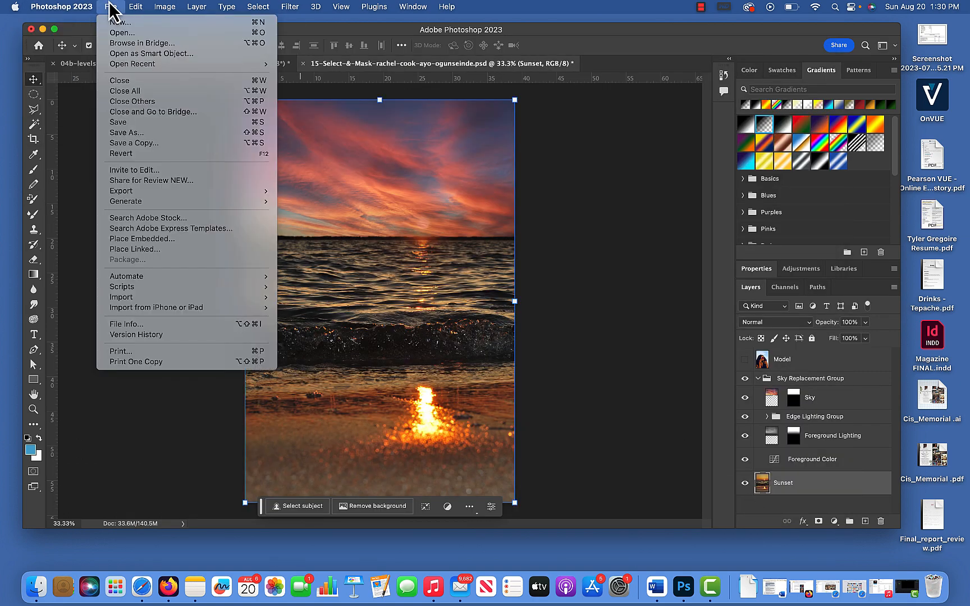
pyautogui.click(135, 144)
pyautogui.click(539, 373)
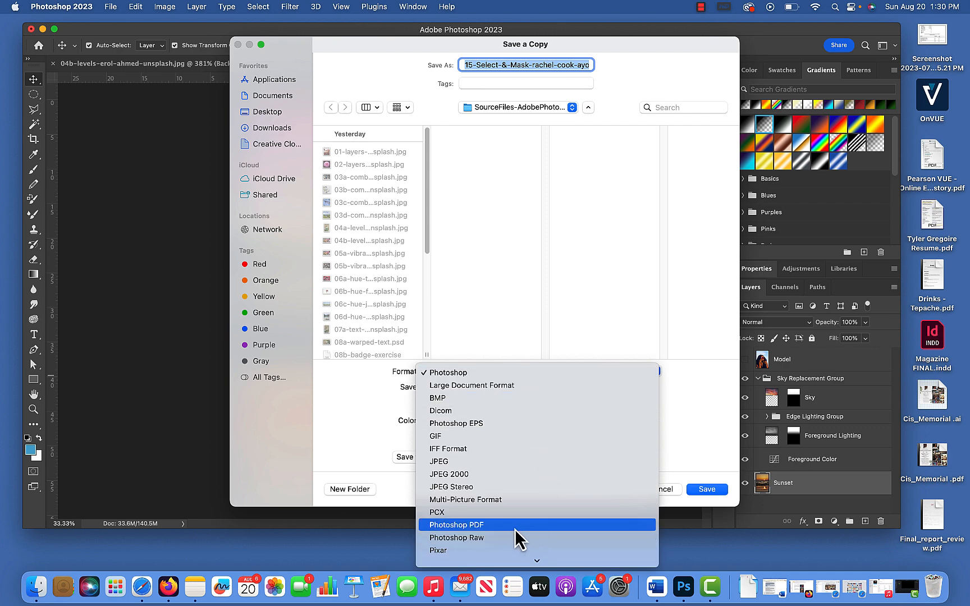
pyautogui.click(671, 490)
pyautogui.click(671, 489)
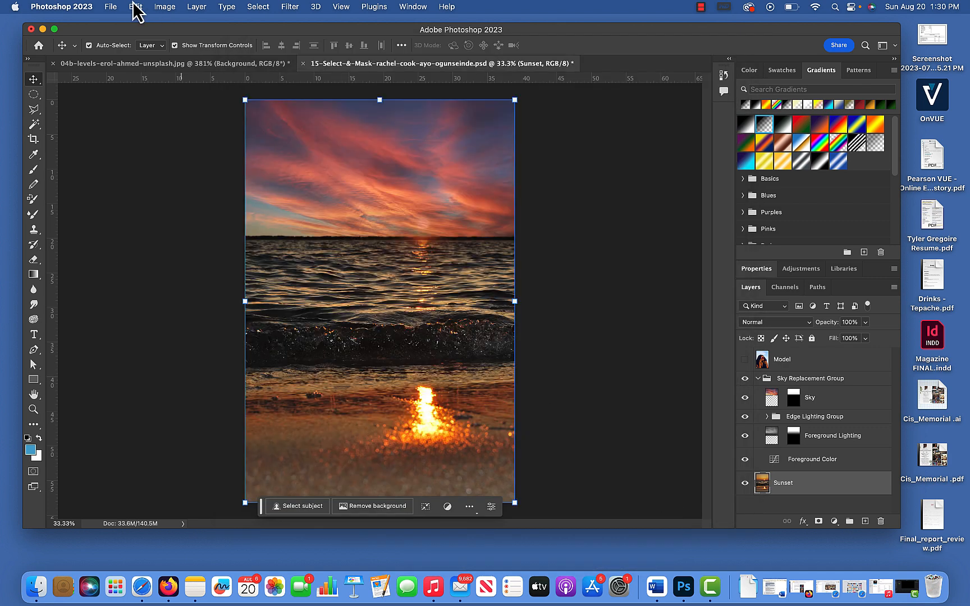
# Step: Examine the Save As folder locations and format choices for the document, and cancel without saving
pyautogui.click(110, 7)
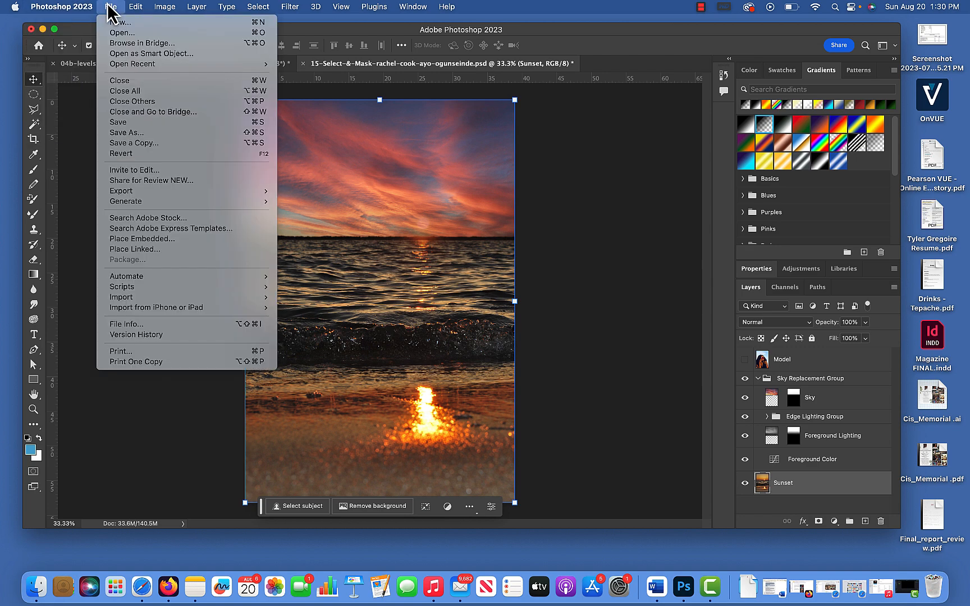
pyautogui.click(152, 125)
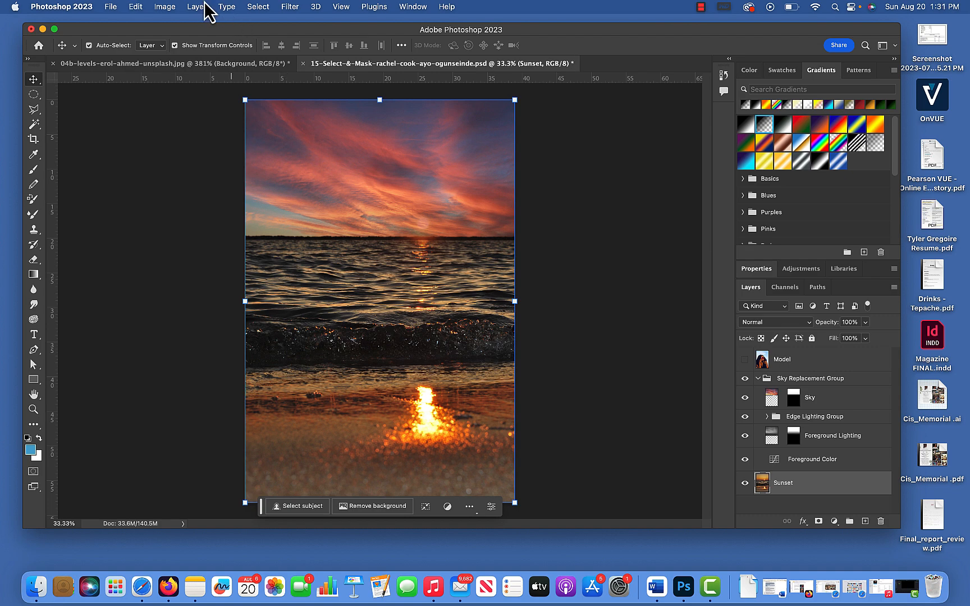
pyautogui.click(115, 7)
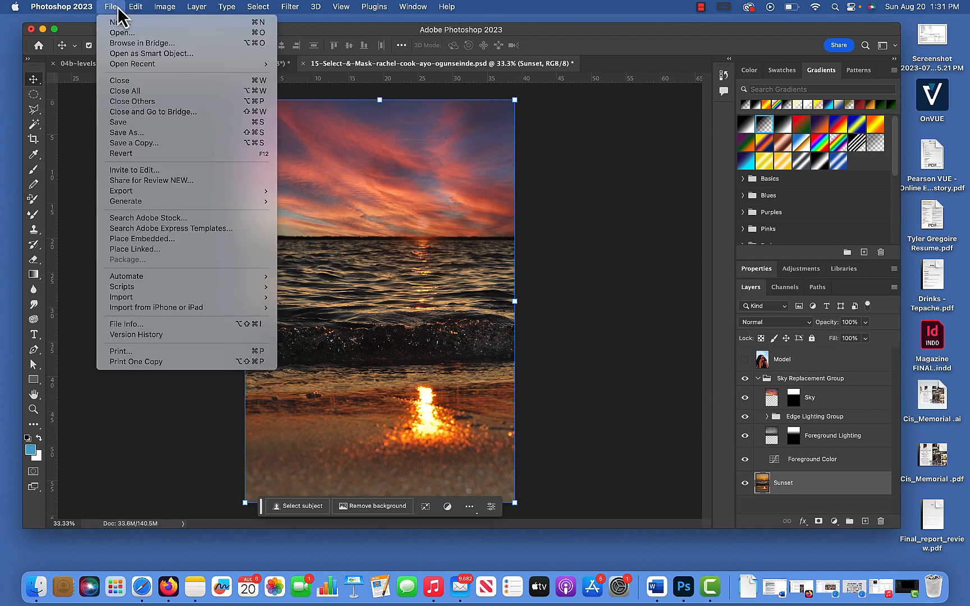
pyautogui.click(171, 136)
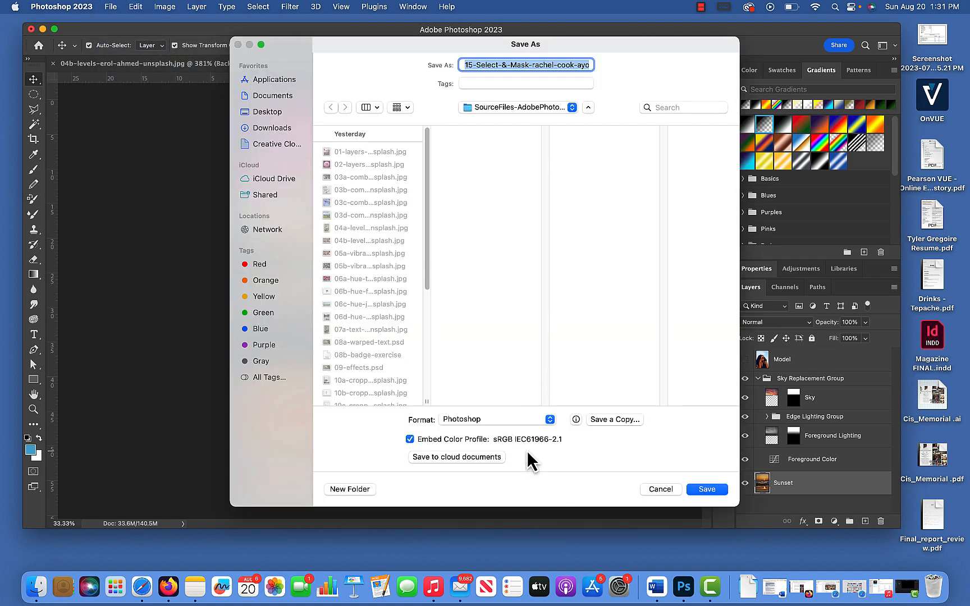
pyautogui.click(533, 107)
pyautogui.click(533, 109)
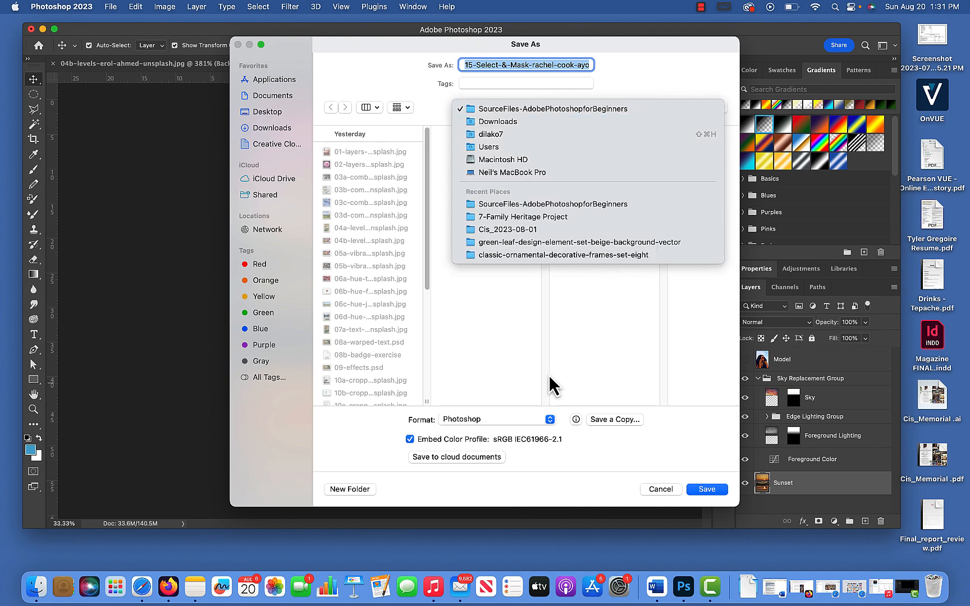
pyautogui.click(536, 422)
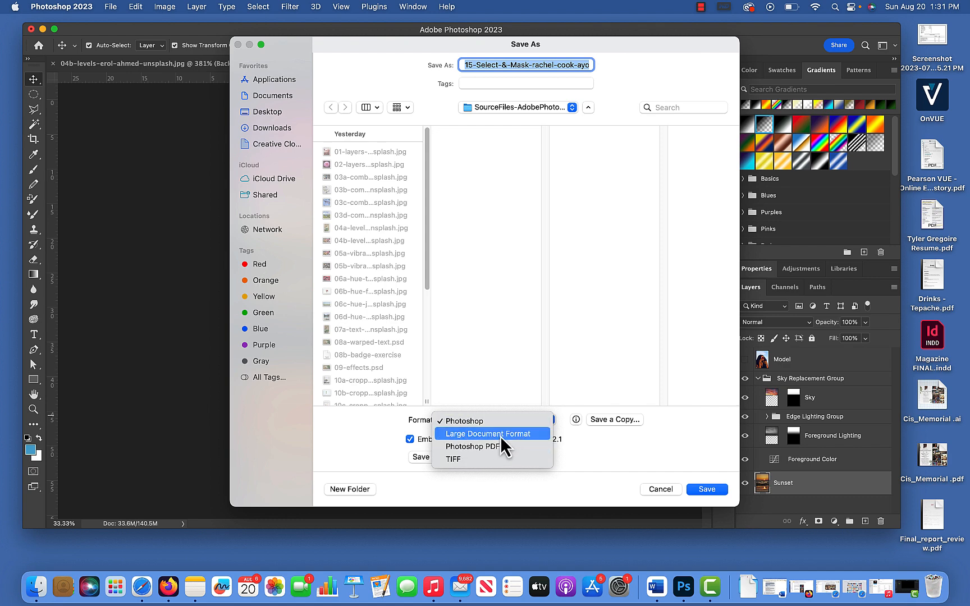
pyautogui.click(660, 486)
pyautogui.click(660, 488)
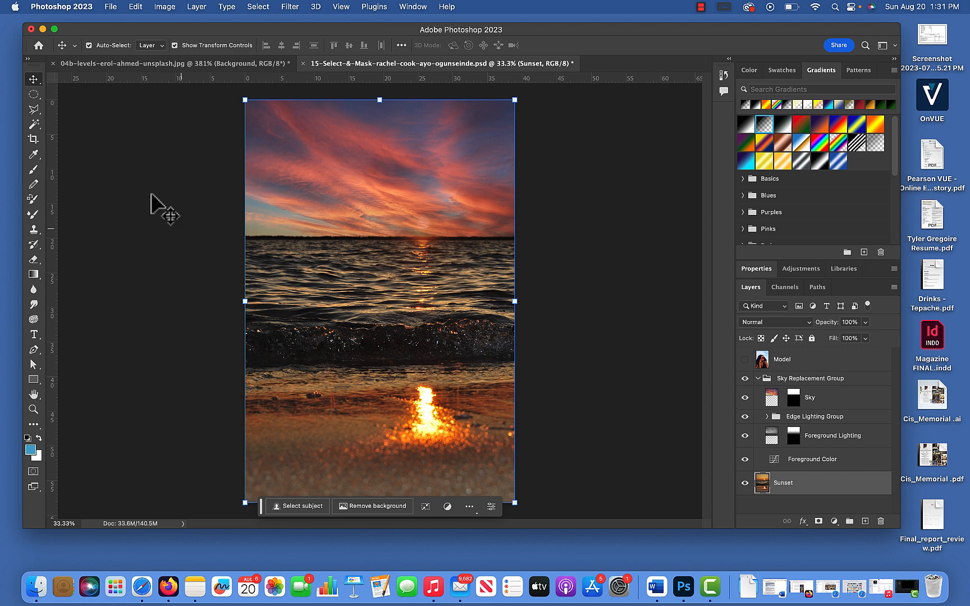
# Step: Activate the Elliptical Marquee tool
pyautogui.click(38, 94)
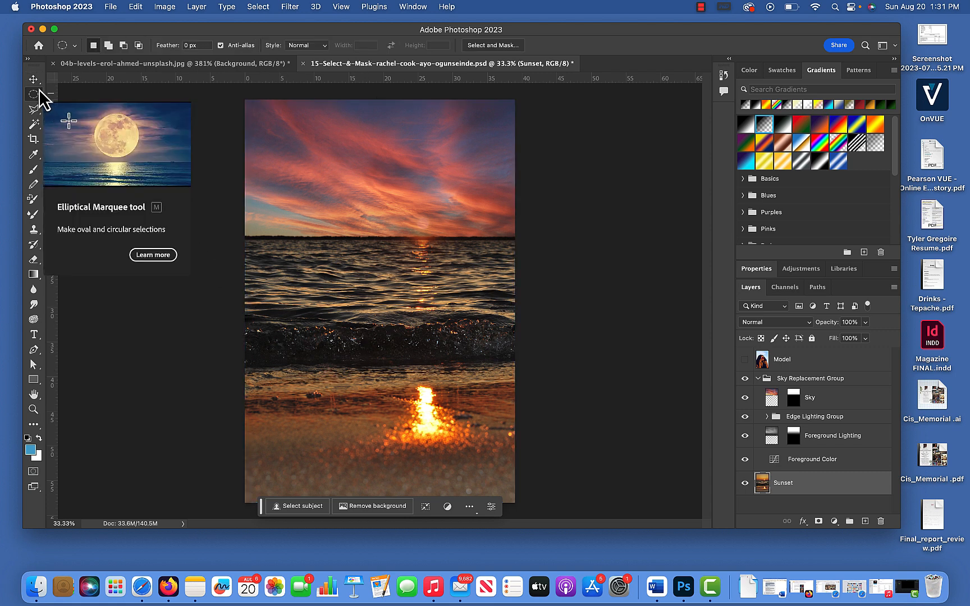
# Step: Place the 03d-combining landscape photo as an embedded image above the Sunset layer
pyautogui.click(111, 7)
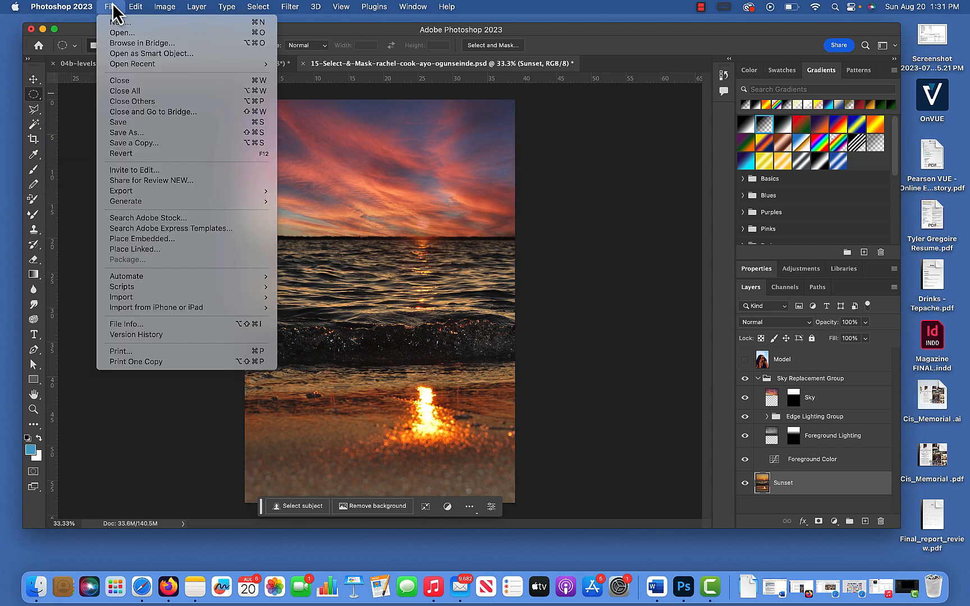
pyautogui.click(159, 239)
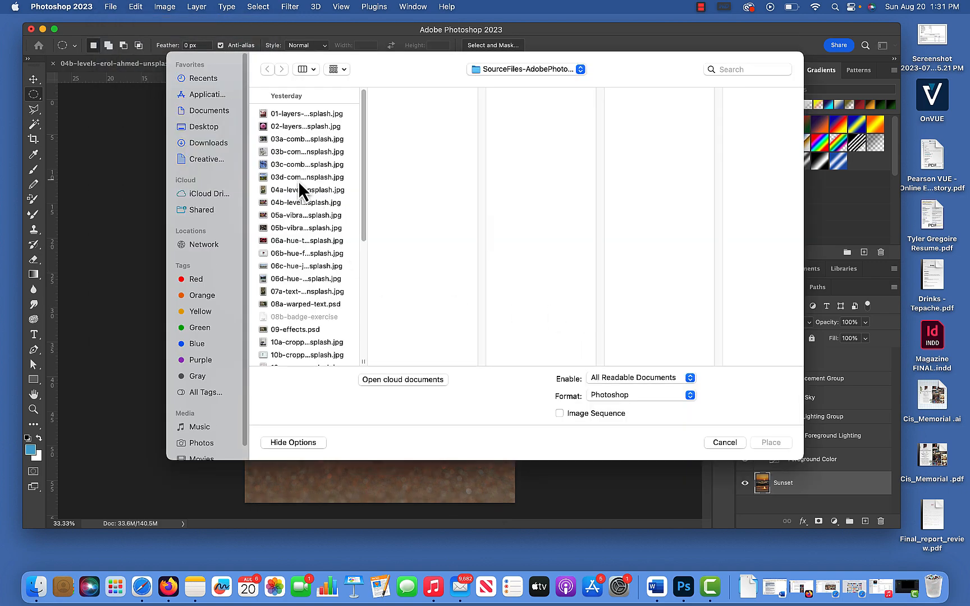
pyautogui.click(298, 179)
pyautogui.click(773, 444)
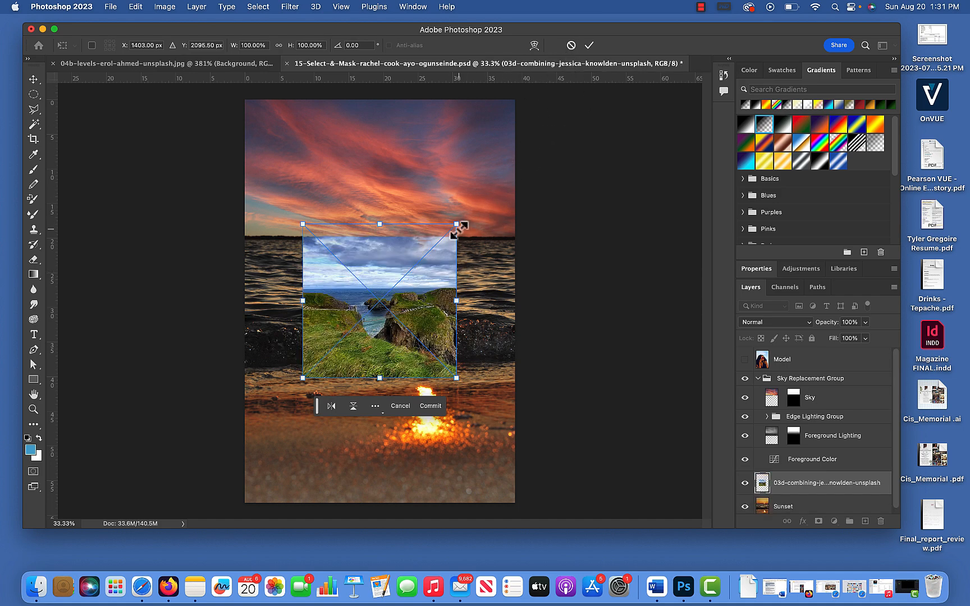
# Step: Try enlarging the placed landscape photo and warping its left corners and bottom edge outward, and cancel the placement
pyautogui.moveTo(456, 224); pyautogui.dragTo(514, 180)
pyautogui.click(533, 45)
pyautogui.moveTo(307, 179); pyautogui.dragTo(227, 180)
pyautogui.moveTo(303, 378); pyautogui.dragTo(216, 385)
pyautogui.moveTo(373, 379); pyautogui.dragTo(370, 431)
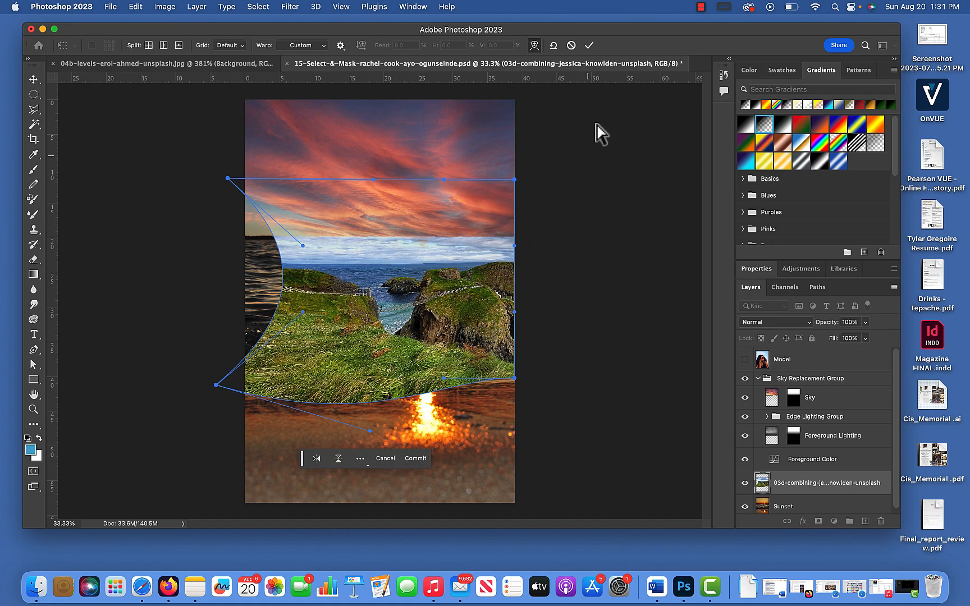
pyautogui.click(571, 45)
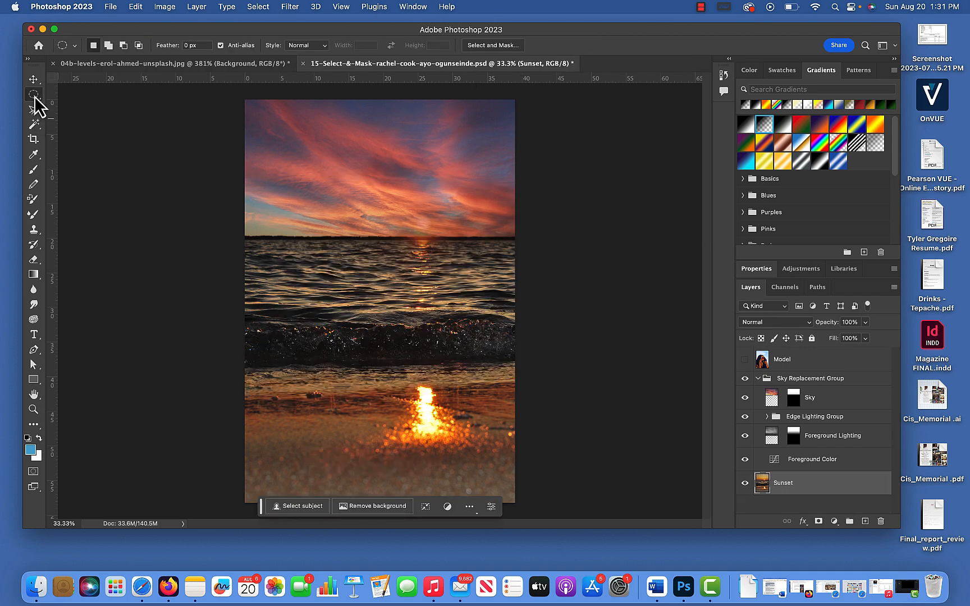
# Step: Select a circular area across the Sunset layer's horizon, copy it to a new layer, and check it by toggling the Sunset layer's visibility
pyautogui.moveTo(314, 194)
pyautogui.mouseDown()
pyautogui.moveTo(423, 298)
pyautogui.moveTo(446, 306)
pyautogui.mouseUp()
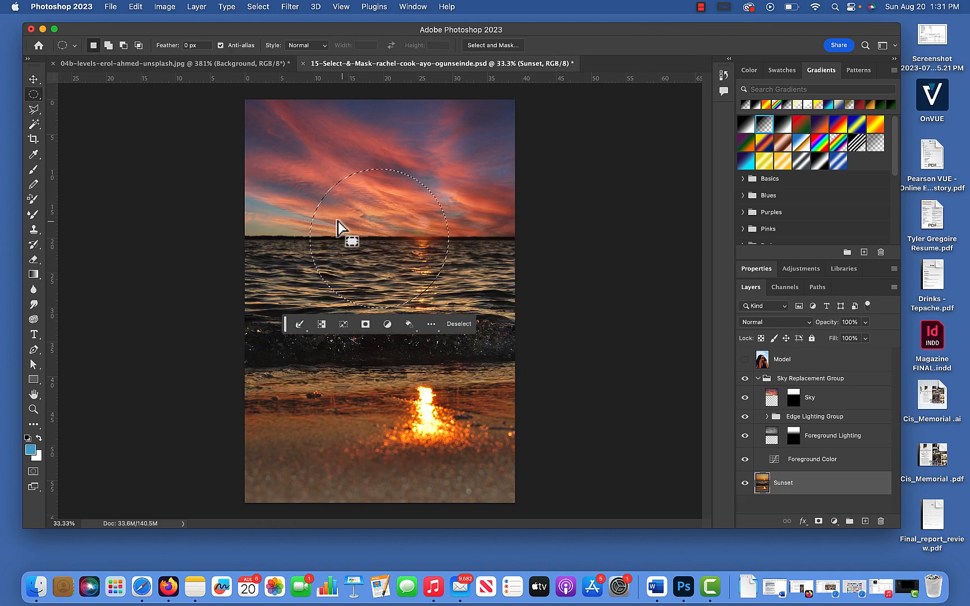
pyautogui.rightClick(383, 211)
pyautogui.click(436, 303)
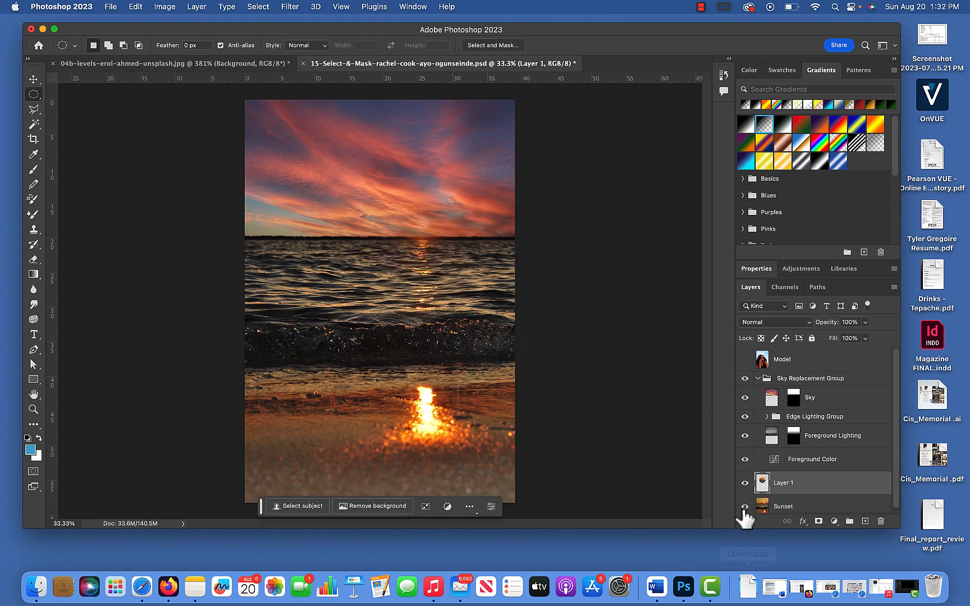
pyautogui.click(745, 506)
pyautogui.click(745, 506)
# Step: Warp Layer 1 by pulling all four corners of the copied circular area outward, and commit the transformation
pyautogui.press('super+t')
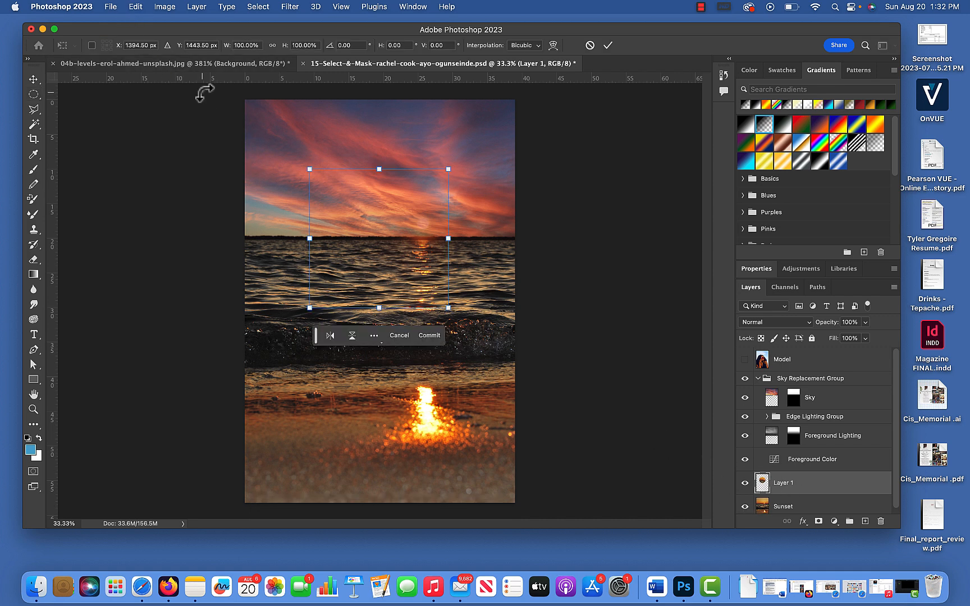
pyautogui.click(553, 45)
pyautogui.moveTo(448, 169); pyautogui.dragTo(543, 157)
pyautogui.moveTo(310, 168); pyautogui.dragTo(236, 115)
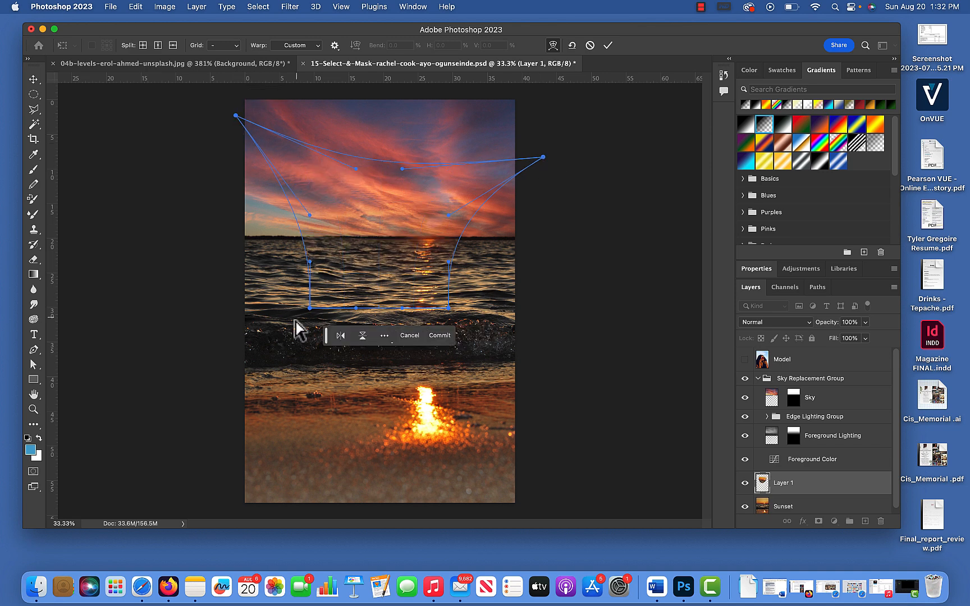
pyautogui.moveTo(310, 307); pyautogui.dragTo(232, 344)
pyautogui.moveTo(448, 308); pyautogui.dragTo(546, 370)
pyautogui.click(607, 45)
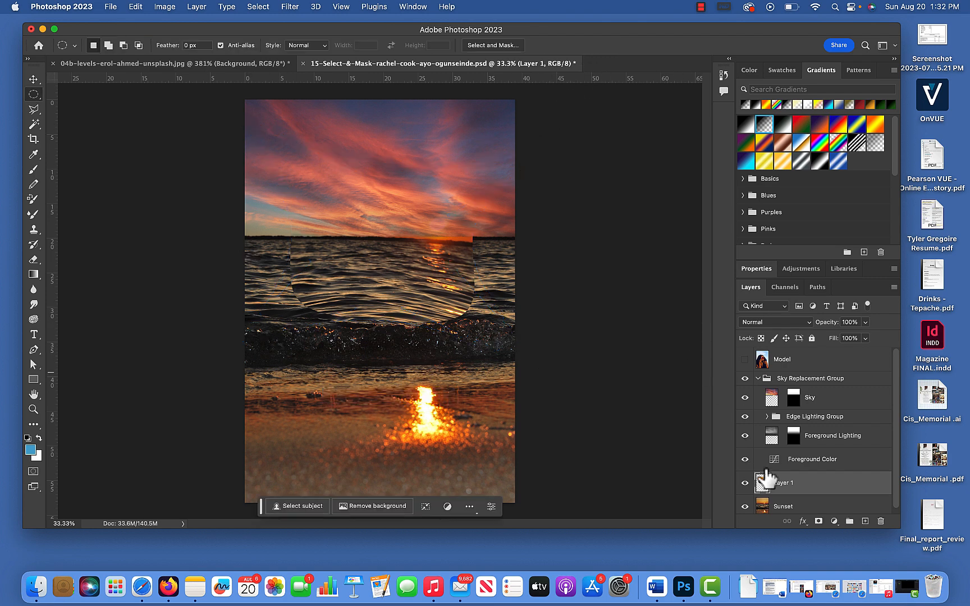
# Step: Merge the Foreground Color, Layer 1 and Sunset layers into one layer
pyautogui.click(803, 463)
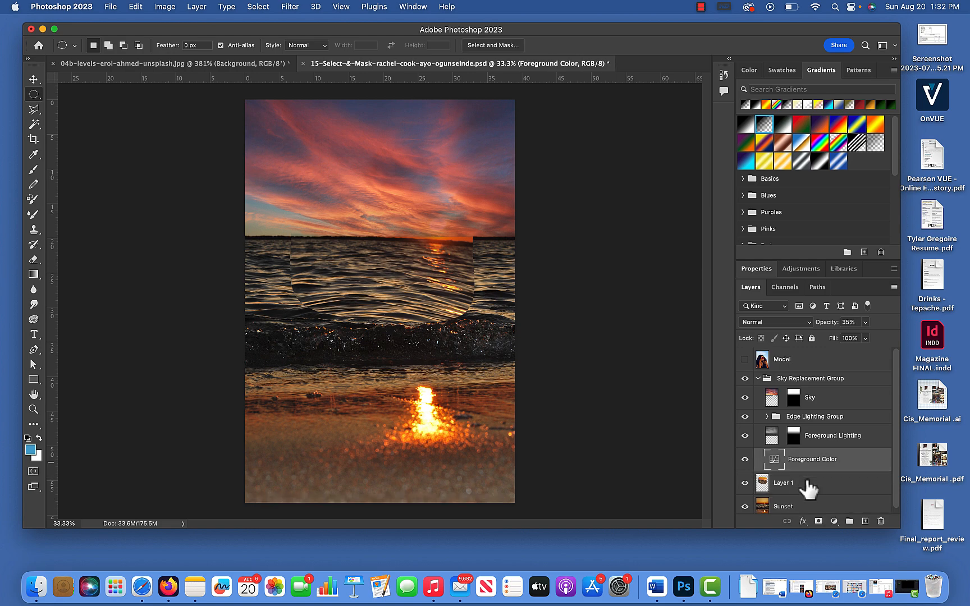
pyautogui.keyDown('shift'); pyautogui.click(807, 483); pyautogui.keyUp('shift')
pyautogui.keyDown('shift'); pyautogui.click(815, 506); pyautogui.keyUp('shift')
pyautogui.rightClick(813, 494)
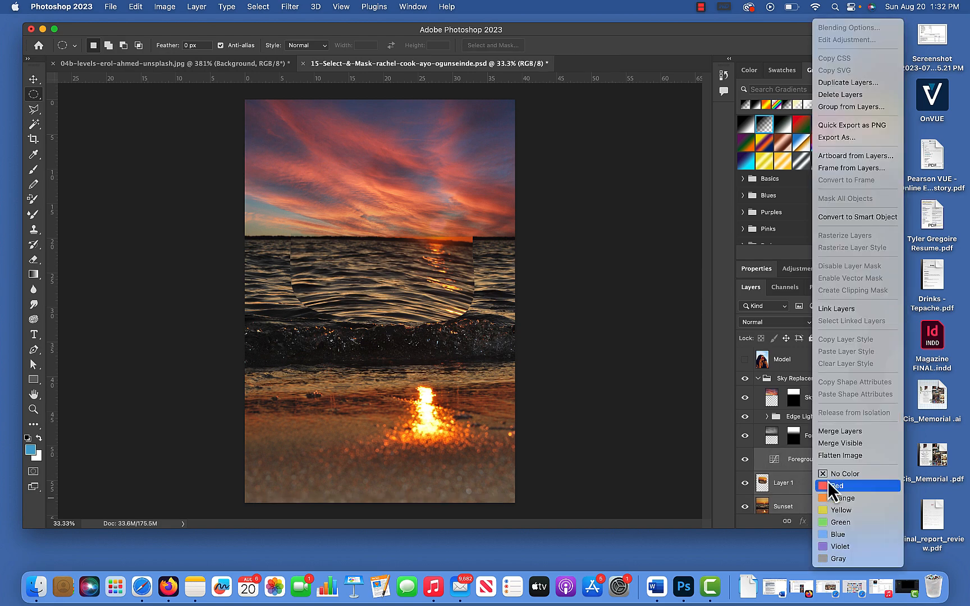
pyautogui.click(861, 430)
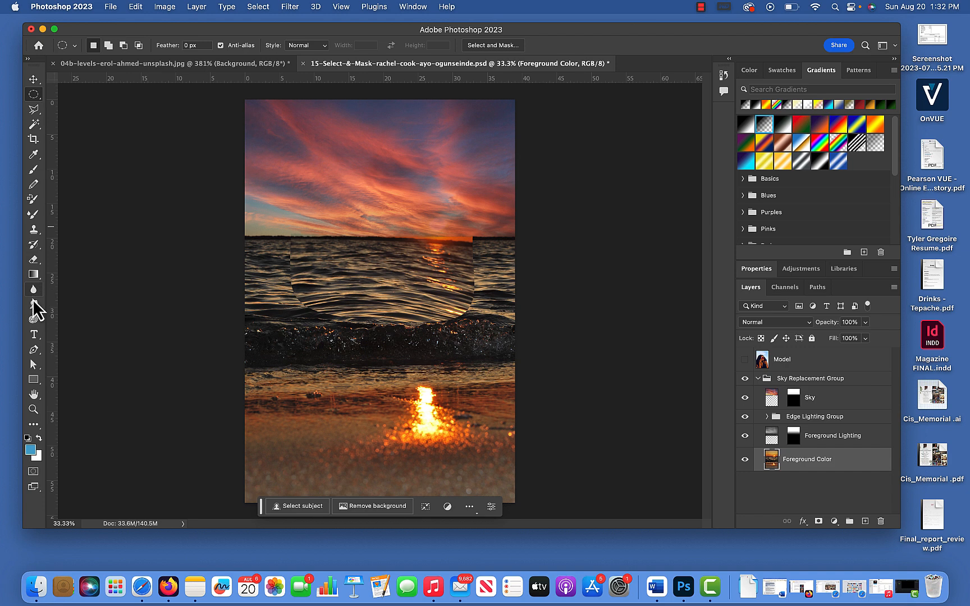
# Step: Blend the warped patch's edges into the water with the content-aware Spot Healing Brush at size 400, and reduce the brush size to 100
pyautogui.press('j')
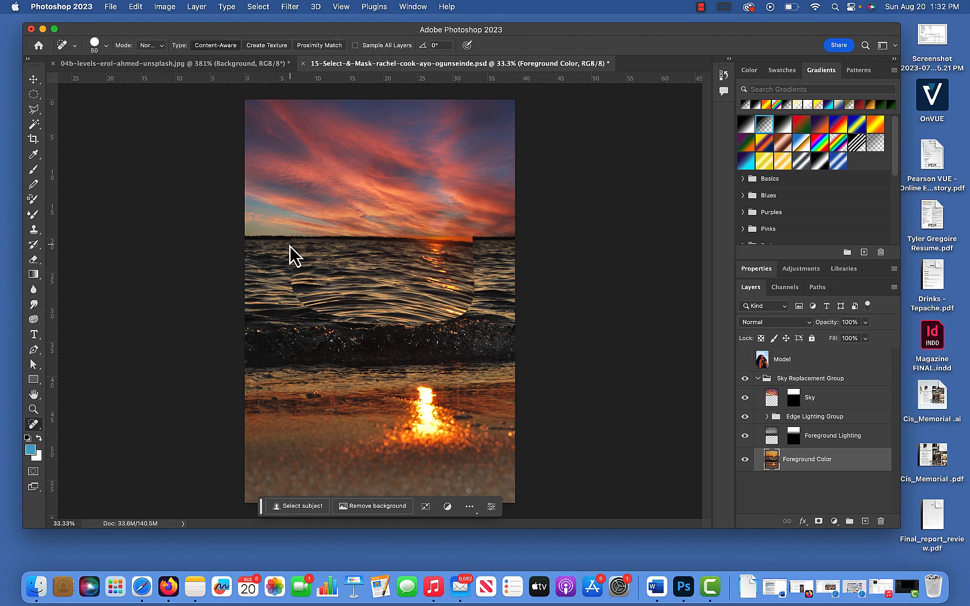
pyautogui.press(']')
pyautogui.press(']')
pyautogui.moveTo(289, 247)
pyautogui.mouseDown()
pyautogui.moveTo(329, 320)
pyautogui.moveTo(412, 323)
pyautogui.mouseUp()
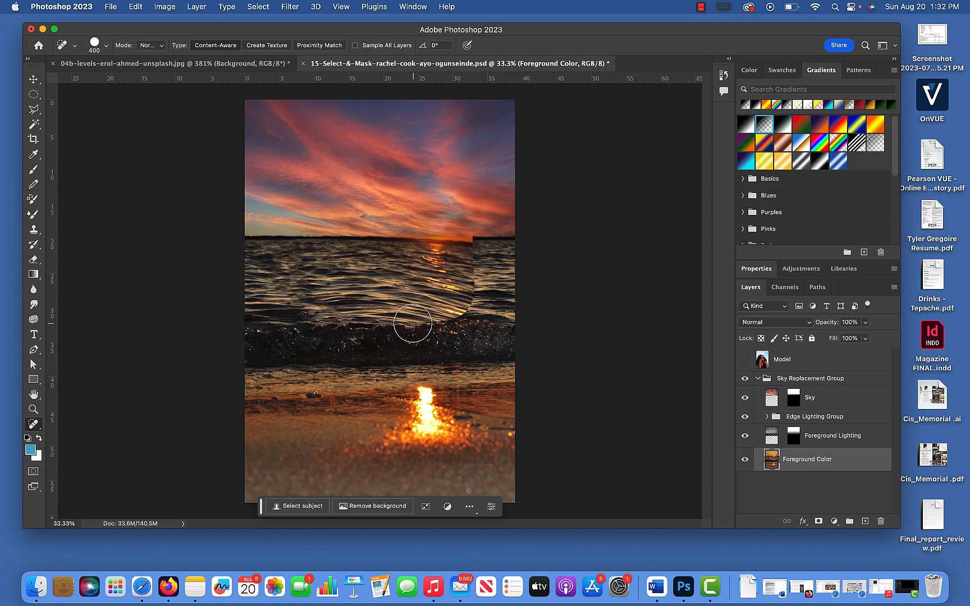
pyautogui.moveTo(471, 308)
pyautogui.mouseDown()
pyautogui.moveTo(475, 260)
pyautogui.moveTo(481, 268)
pyautogui.moveTo(474, 278)
pyautogui.moveTo(471, 259)
pyautogui.moveTo(441, 248)
pyautogui.moveTo(476, 267)
pyautogui.moveTo(475, 275)
pyautogui.moveTo(443, 262)
pyautogui.moveTo(468, 266)
pyautogui.moveTo(451, 265)
pyautogui.moveTo(454, 282)
pyautogui.moveTo(445, 279)
pyautogui.moveTo(469, 290)
pyautogui.mouseUp()
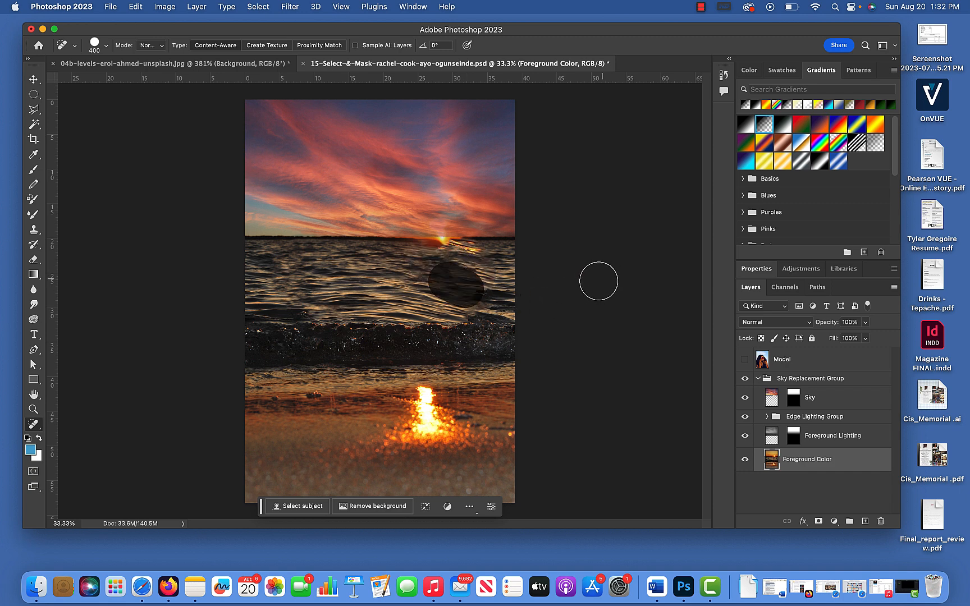
pyautogui.moveTo(472, 293); pyautogui.dragTo(483, 294)
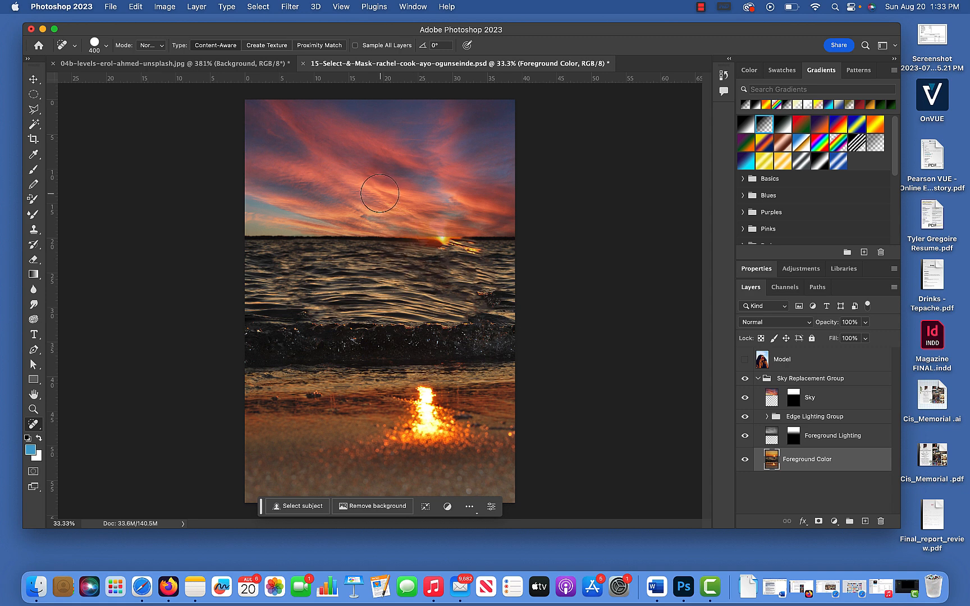
pyautogui.press('[')
pyautogui.press('[')
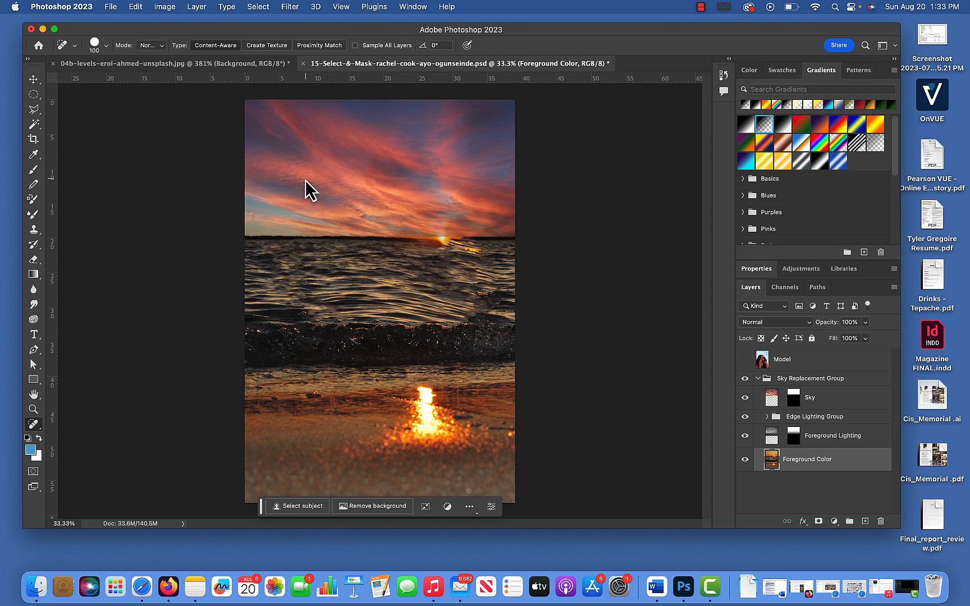